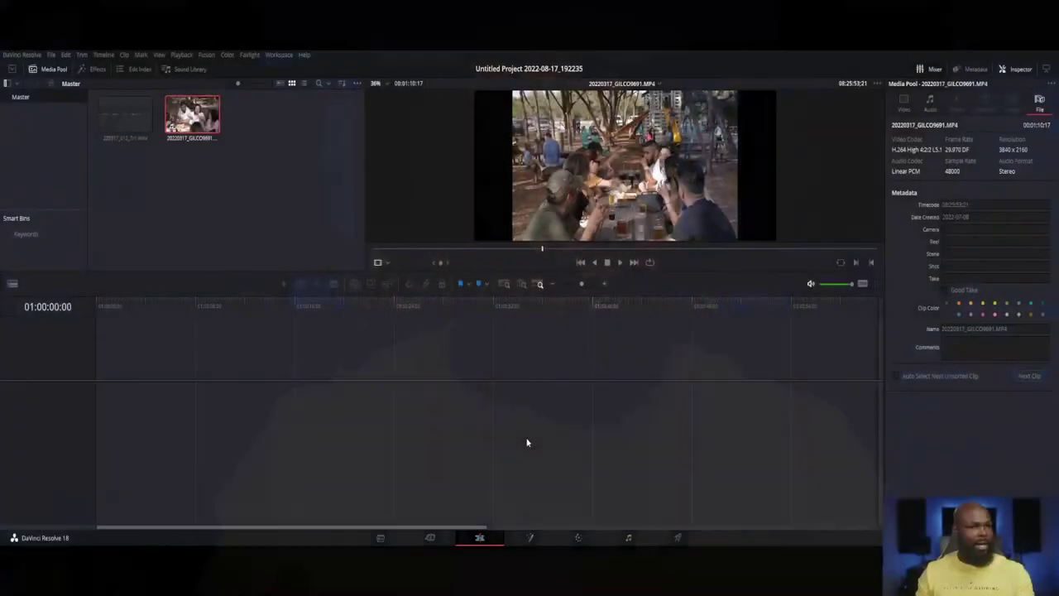
- Inspect the video and audio properties of the 20220317_GILCO9691.MP4 clip
{"action": "left_click", "coordinate": [274, 132]}
{"action": "left_click_drag", "start_coordinate": [274, 133], "coordinate": [262, 116]}
{"action": "left_click", "coordinate": [282, 133]}
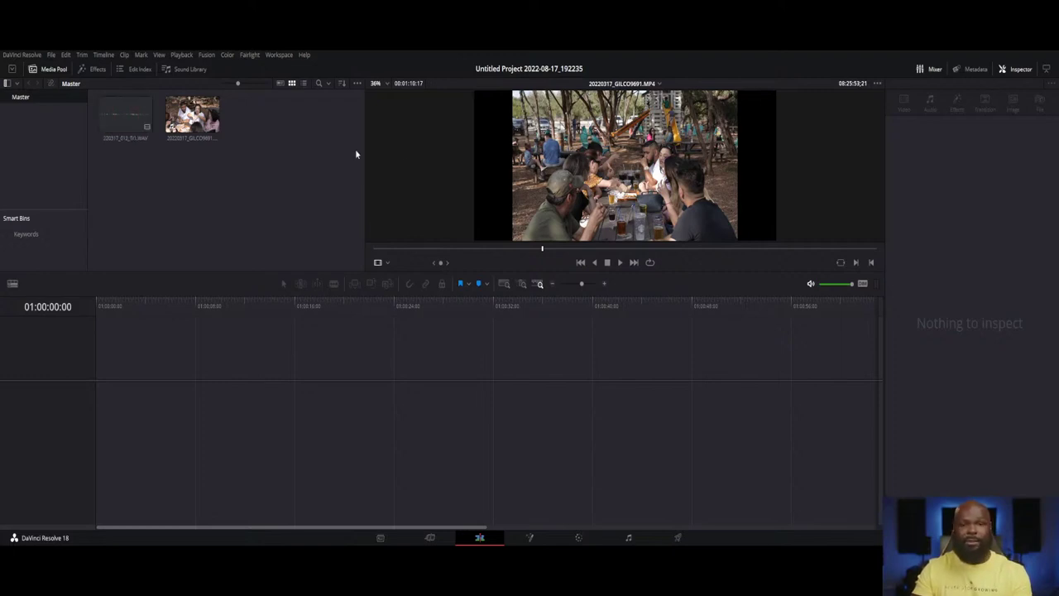
{"action": "left_click", "coordinate": [196, 118]}
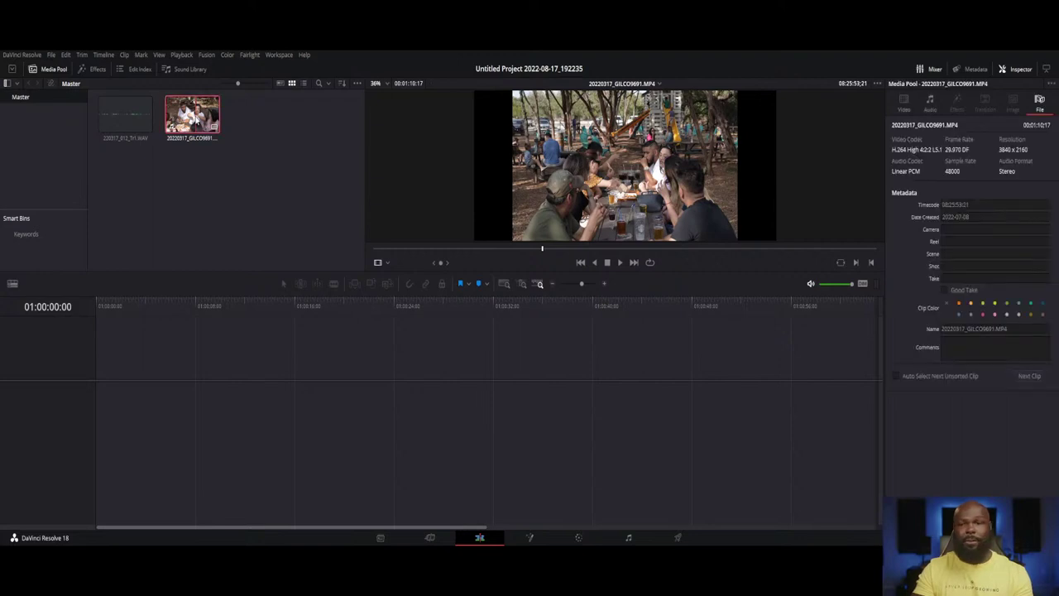
{"action": "left_click", "coordinate": [904, 103]}
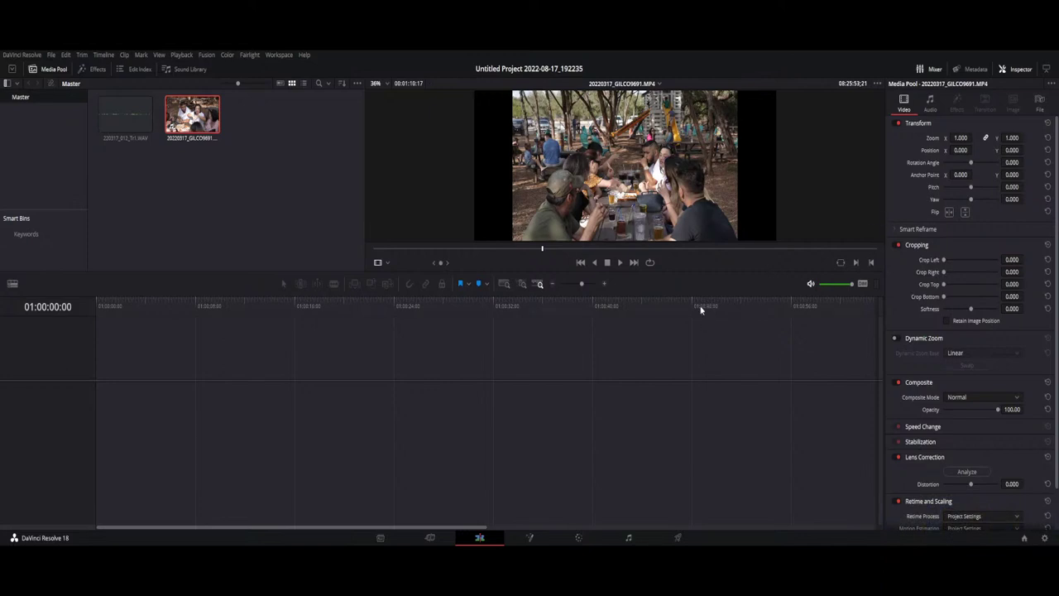
{"action": "left_click", "coordinate": [930, 100]}
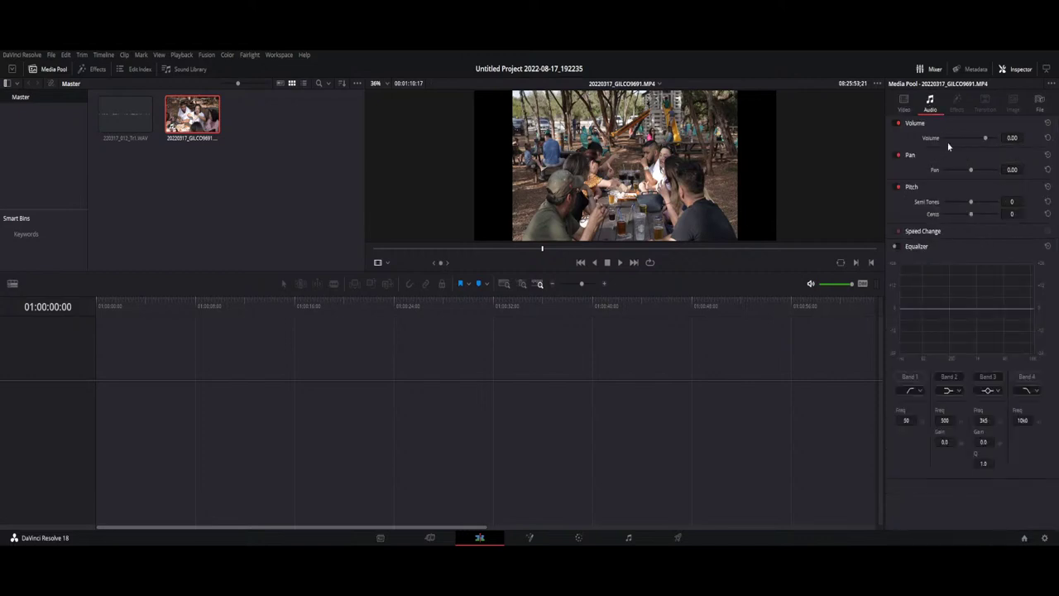
{"action": "left_click", "coordinate": [1002, 68]}
{"action": "left_click", "coordinate": [1002, 69]}
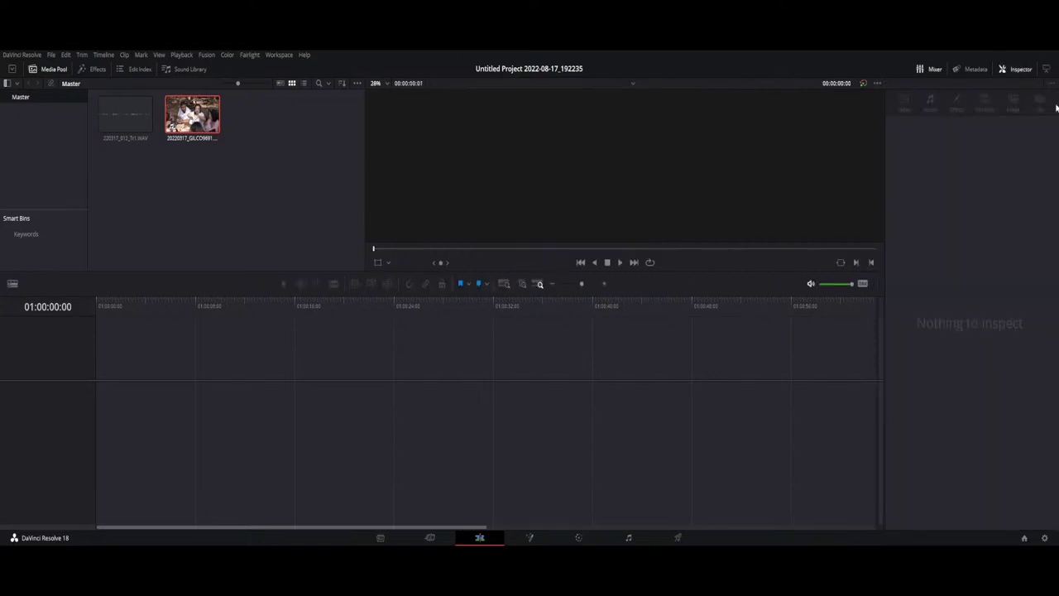
- Compare the timecode metadata of the 20220317_GILCO9691.MP4 clip and the 220317_012_Tr1.WAV recording
{"action": "left_click", "coordinate": [189, 113]}
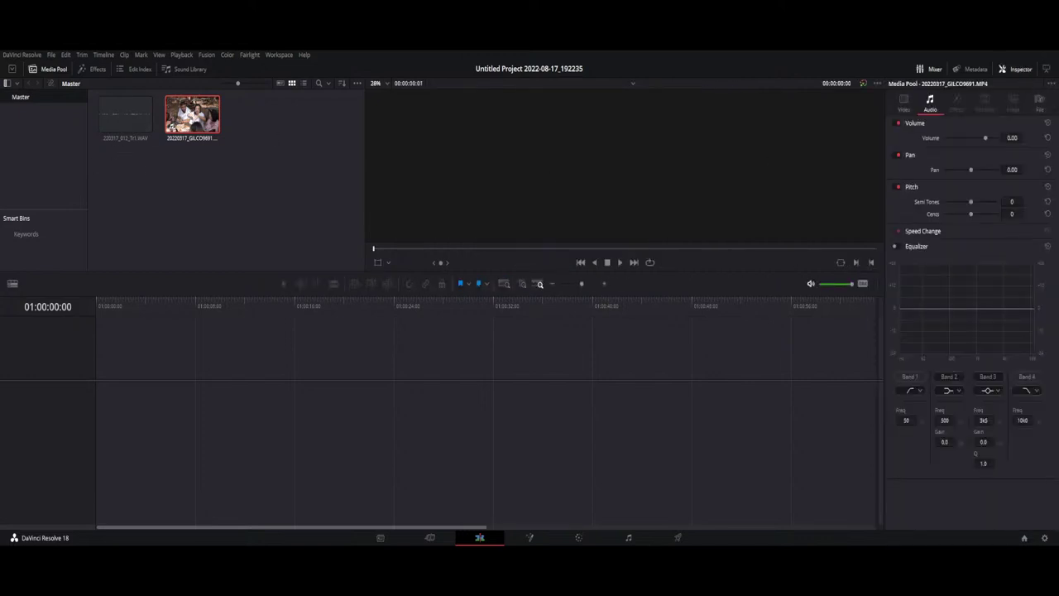
{"action": "left_click", "coordinate": [1038, 101]}
{"action": "left_click", "coordinate": [965, 206]}
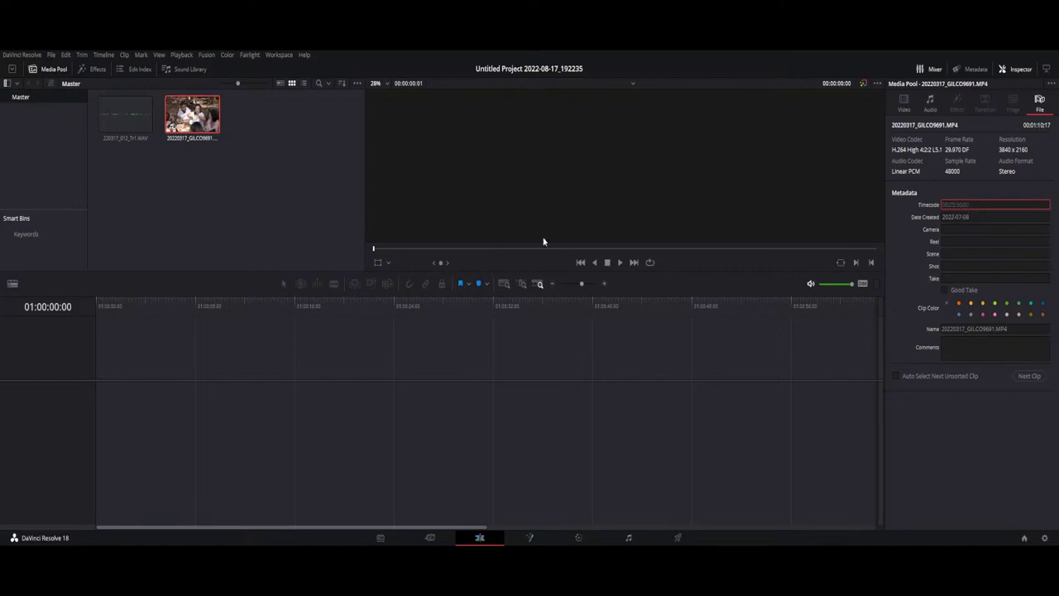
{"action": "left_click", "coordinate": [117, 117]}
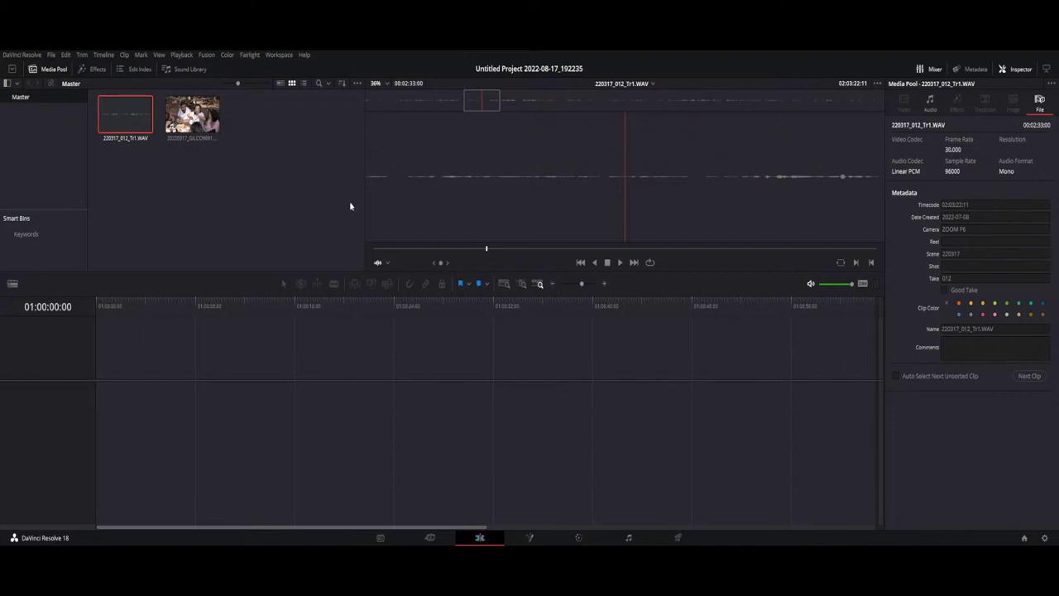
{"action": "left_click", "coordinate": [202, 122]}
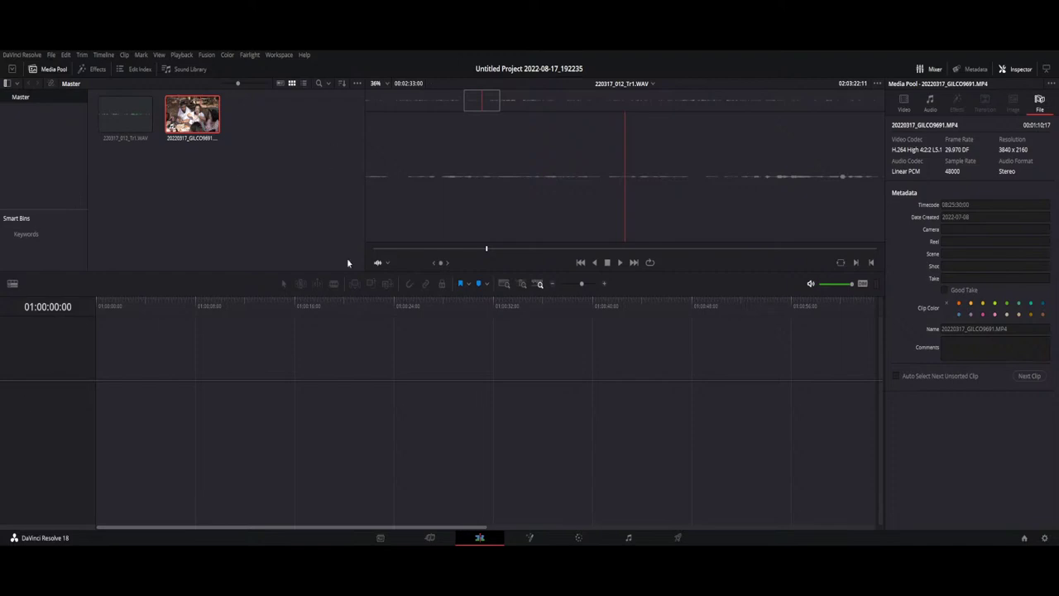
{"action": "left_click", "coordinate": [327, 212]}
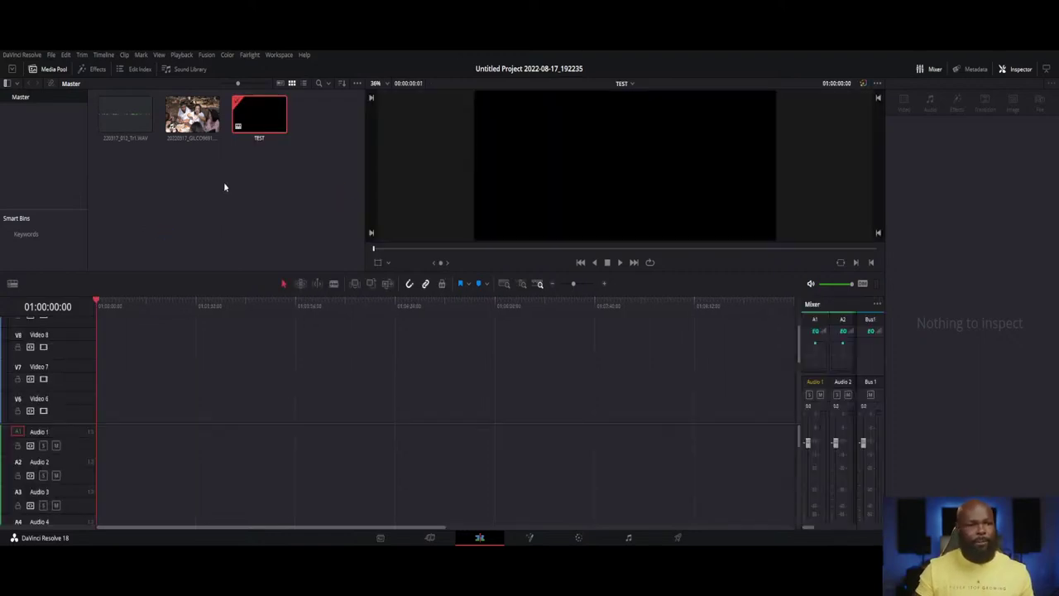
- Place the MP4 clip on Video 1 and Audio 1 of the TEST timeline, and the WAV recording on Audio 2
{"action": "left_click_drag", "start_coordinate": [192, 114], "coordinate": [228, 440]}
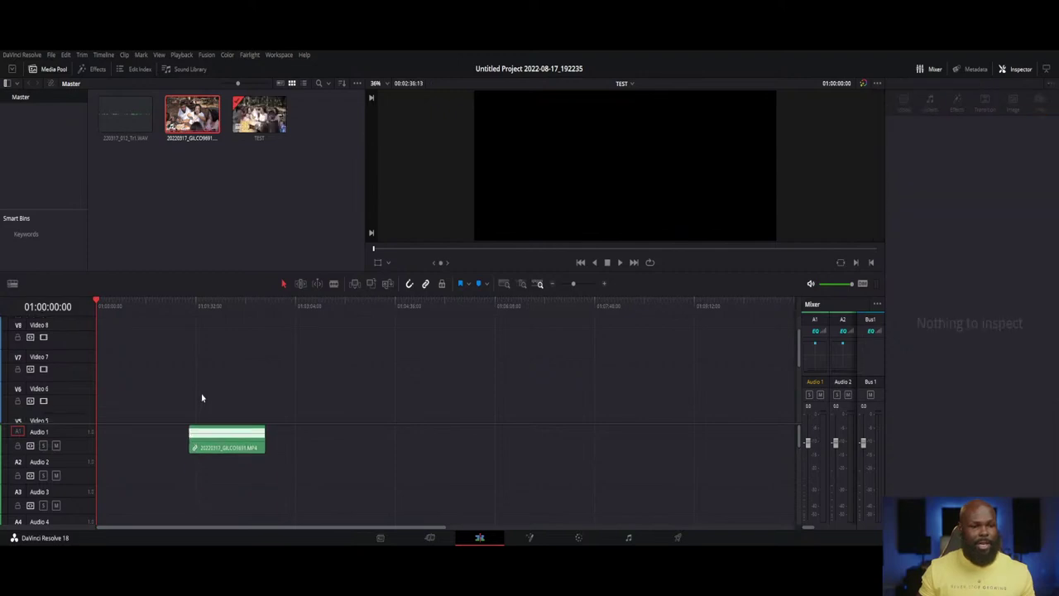
{"action": "scroll", "coordinate": [200, 399], "scroll_direction": "down", "scroll_amount": 2}
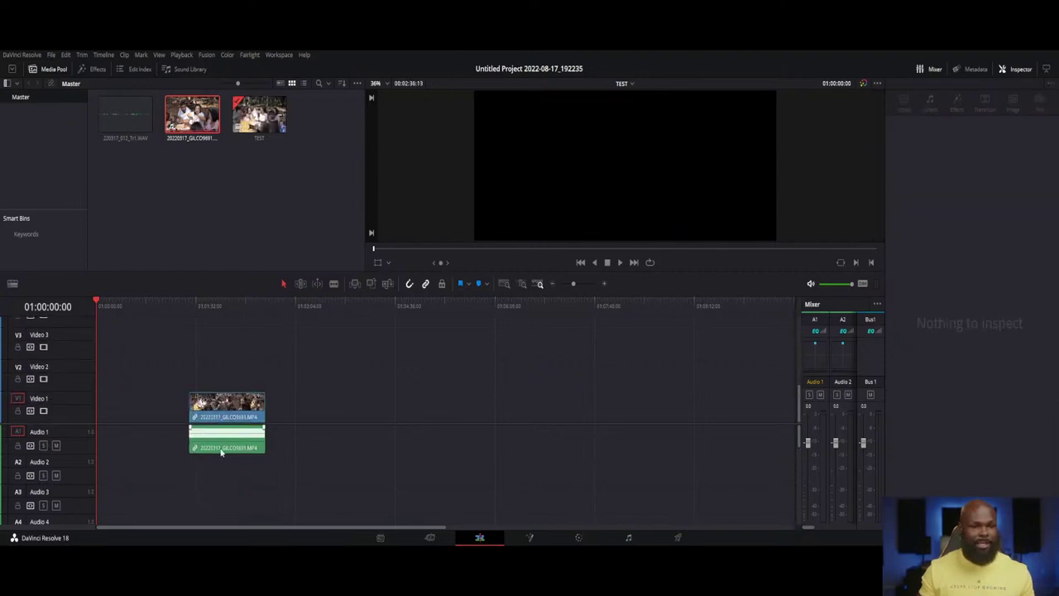
{"action": "left_click_drag", "start_coordinate": [124, 114], "coordinate": [178, 468]}
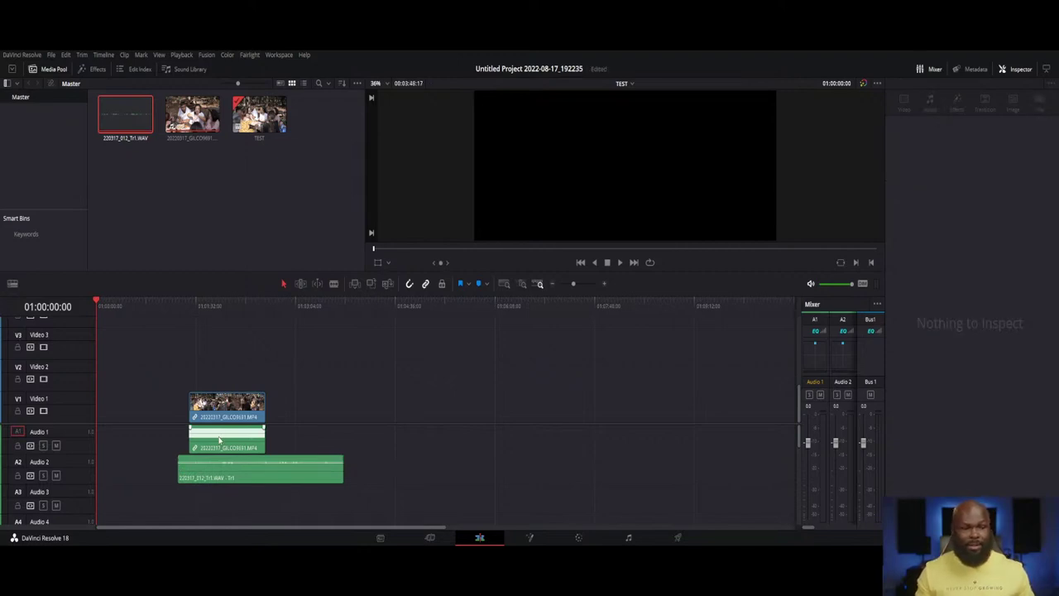
- Delete the MP4 clip and the WAV recording from the TEST timeline
{"action": "left_click_drag", "start_coordinate": [238, 358], "coordinate": [211, 483]}
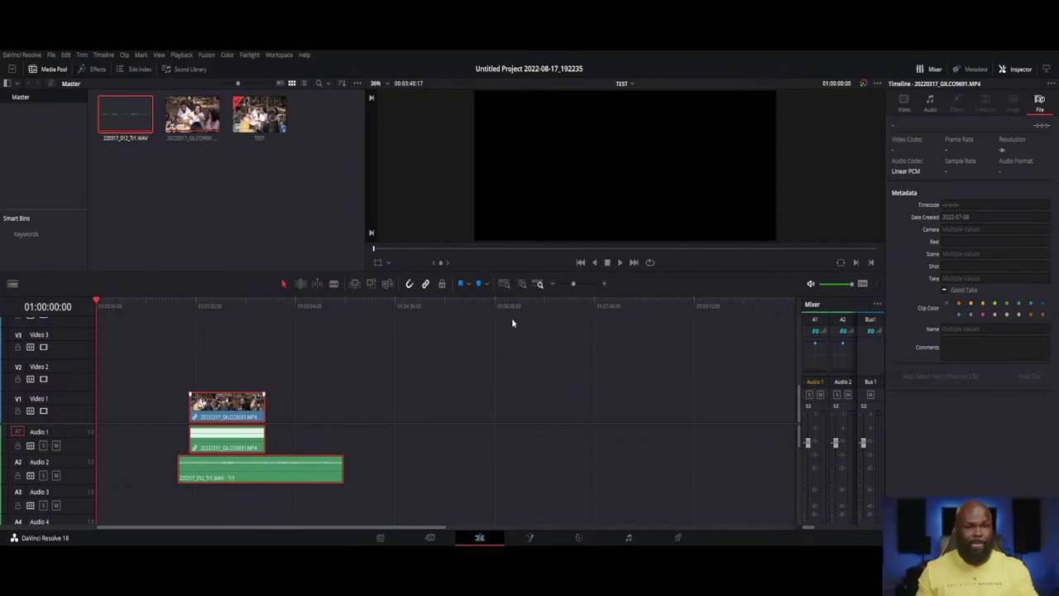
{"action": "left_click_drag", "start_coordinate": [338, 368], "coordinate": [190, 502]}
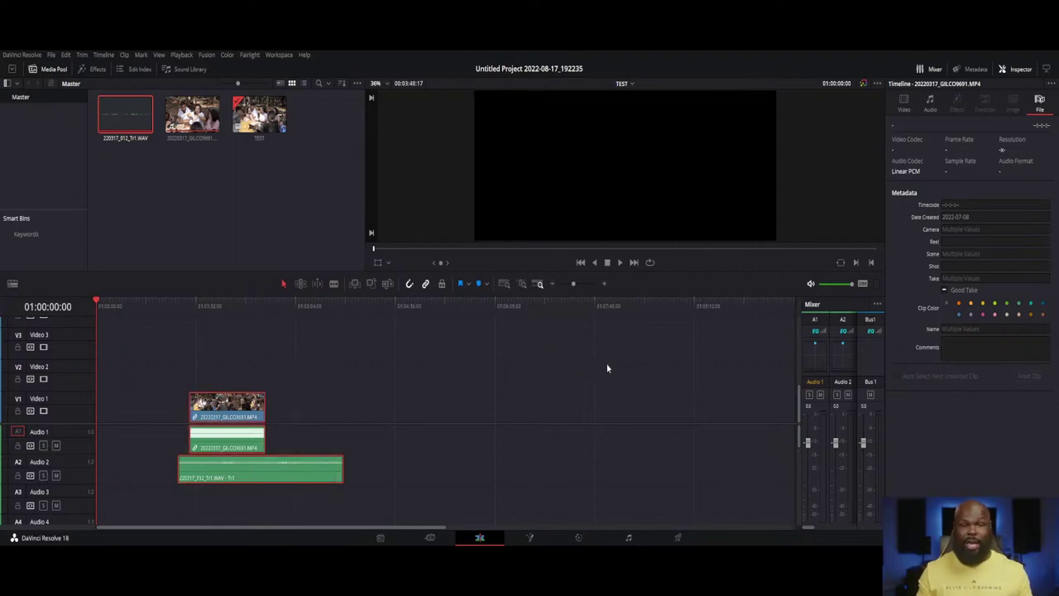
{"action": "key", "text": "Delete"}
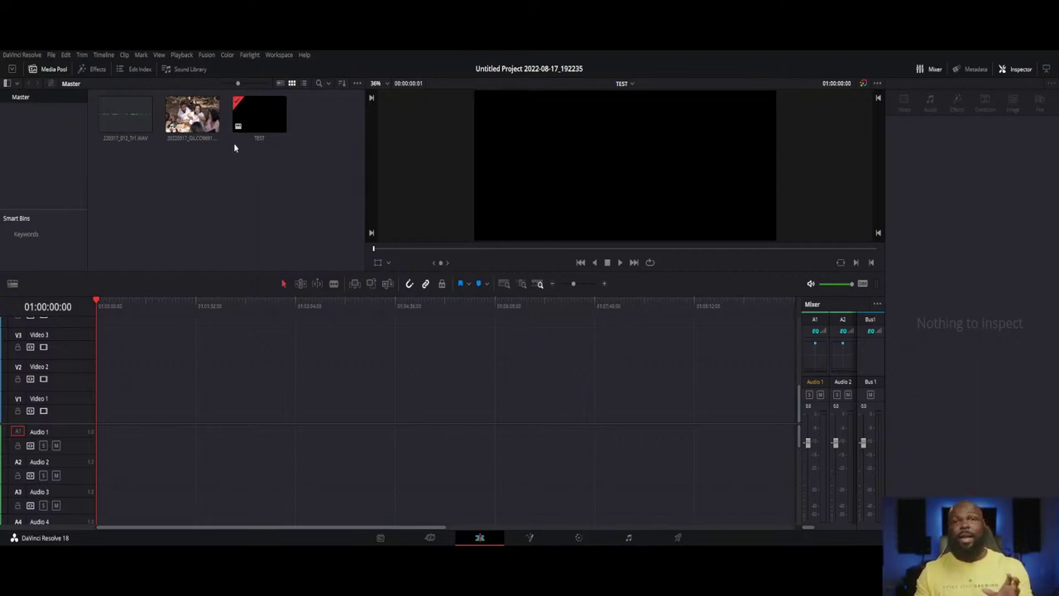
- Update the timecode metadata of the 20220317_GILCO9691.MP4 clip to 02:02:27:00
{"action": "left_click", "coordinate": [192, 115]}
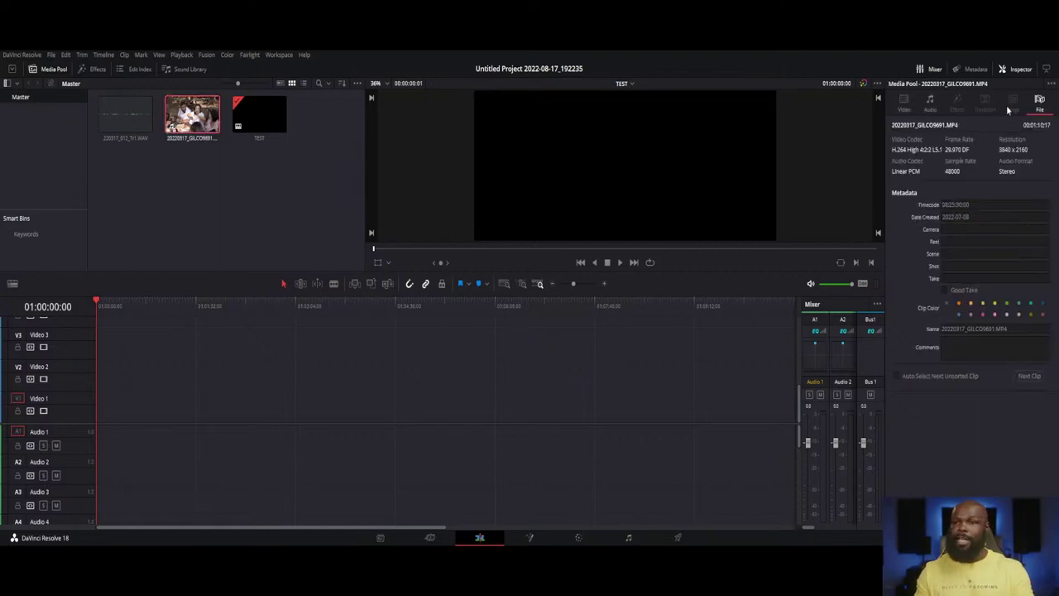
{"action": "left_click", "coordinate": [972, 205]}
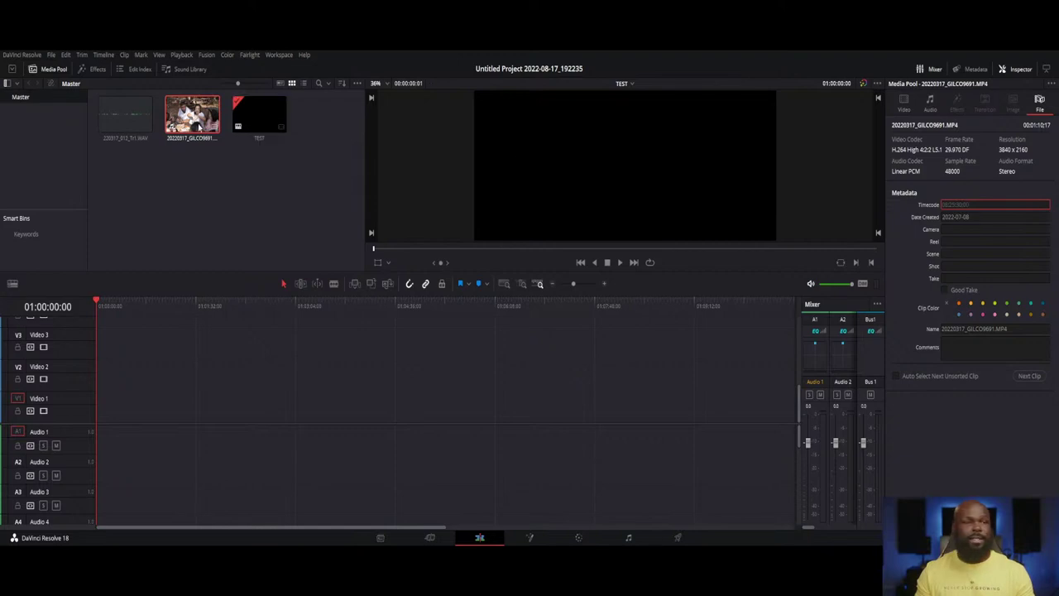
{"action": "left_click", "coordinate": [190, 120]}
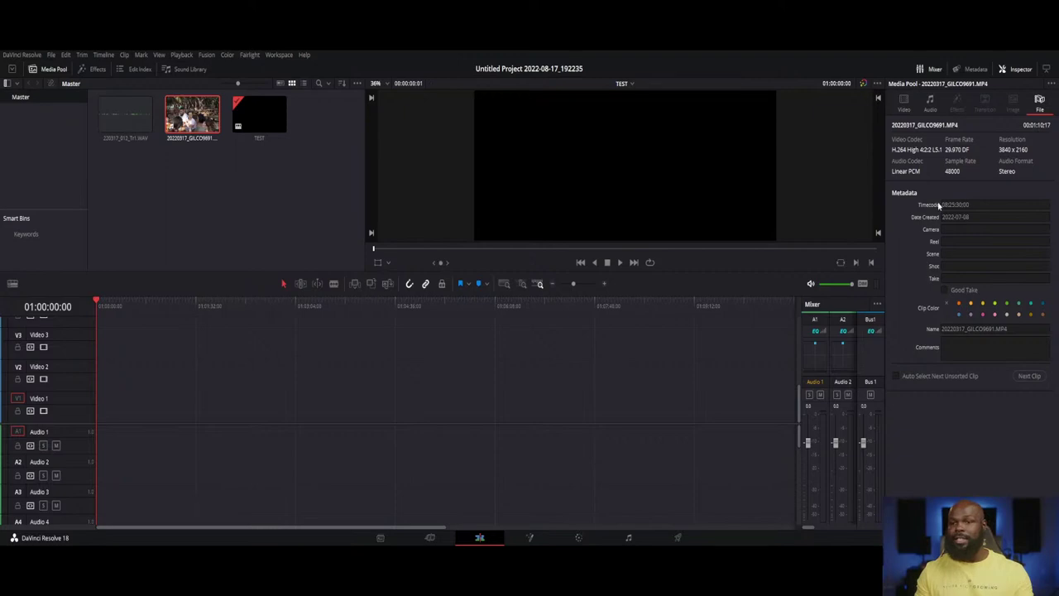
{"action": "left_click", "coordinate": [172, 183]}
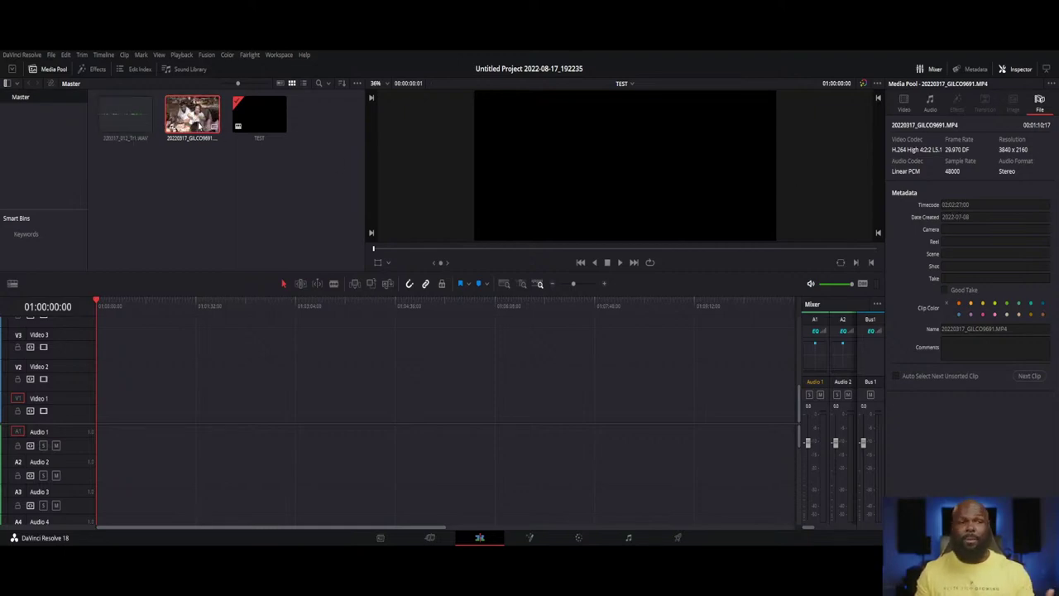
- Place the MP4 clip at the start of Video 1 and the WAV recording on Audio 2
{"action": "left_click_drag", "start_coordinate": [199, 124], "coordinate": [98, 404]}
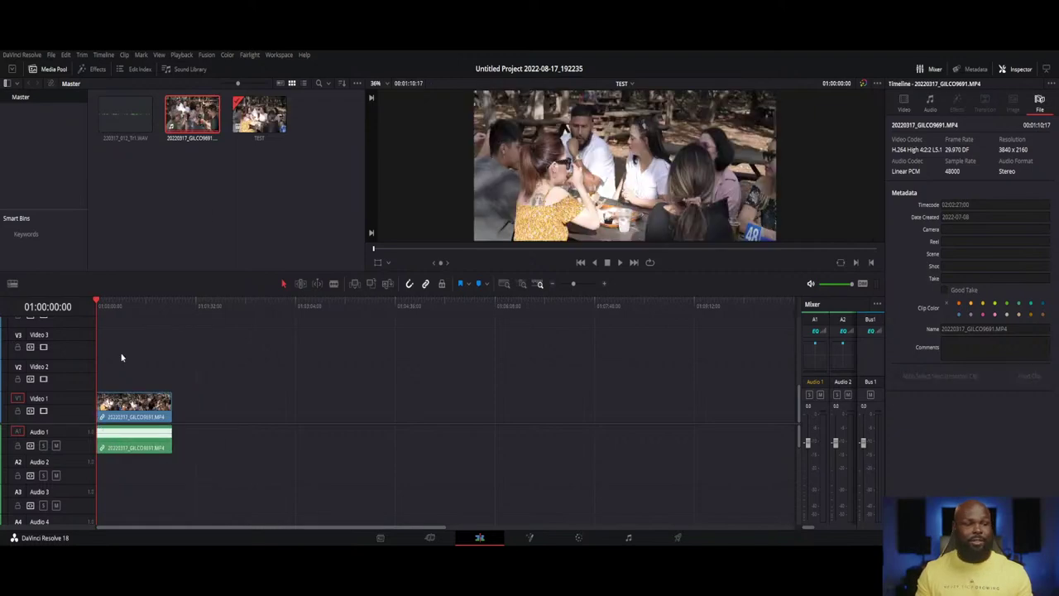
{"action": "left_click", "coordinate": [125, 115]}
{"action": "left_click_drag", "start_coordinate": [162, 434], "coordinate": [98, 362]}
- Move the MP4 clip and the WAV recording apart on the timeline and align them by timecode
{"action": "left_click_drag", "start_coordinate": [139, 402], "coordinate": [209, 402]}
{"action": "left_click_drag", "start_coordinate": [179, 501], "coordinate": [396, 471]}
{"action": "left_click_drag", "start_coordinate": [366, 355], "coordinate": [166, 480]}
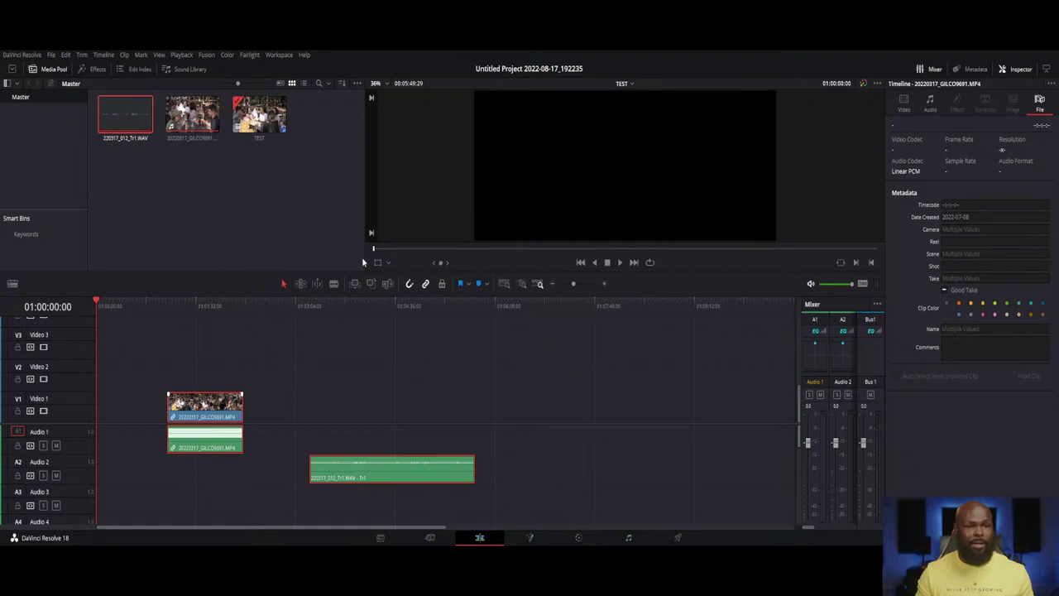
{"action": "key", "text": "ctrl+z"}
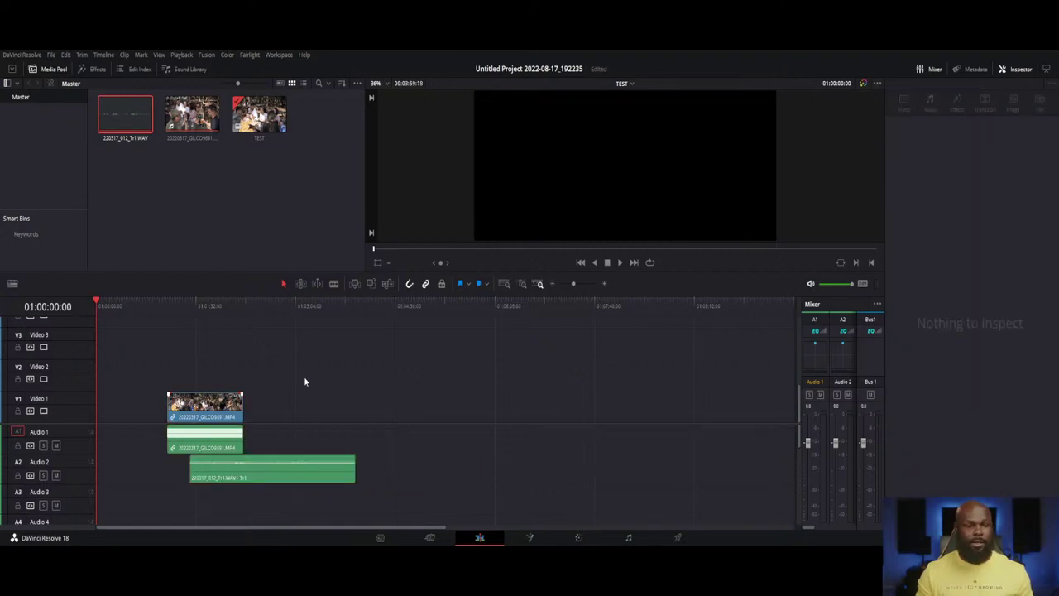
- Mute Audio 1 and preview the timeline from the start of the aligned WAV recording
{"action": "left_click", "coordinate": [224, 470]}
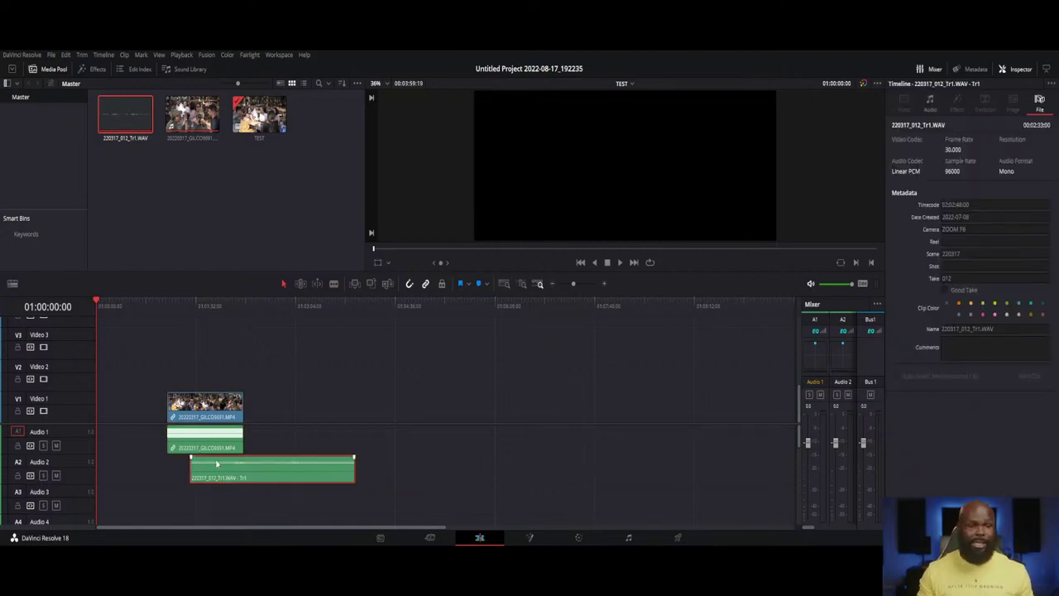
{"action": "left_click", "coordinate": [56, 445]}
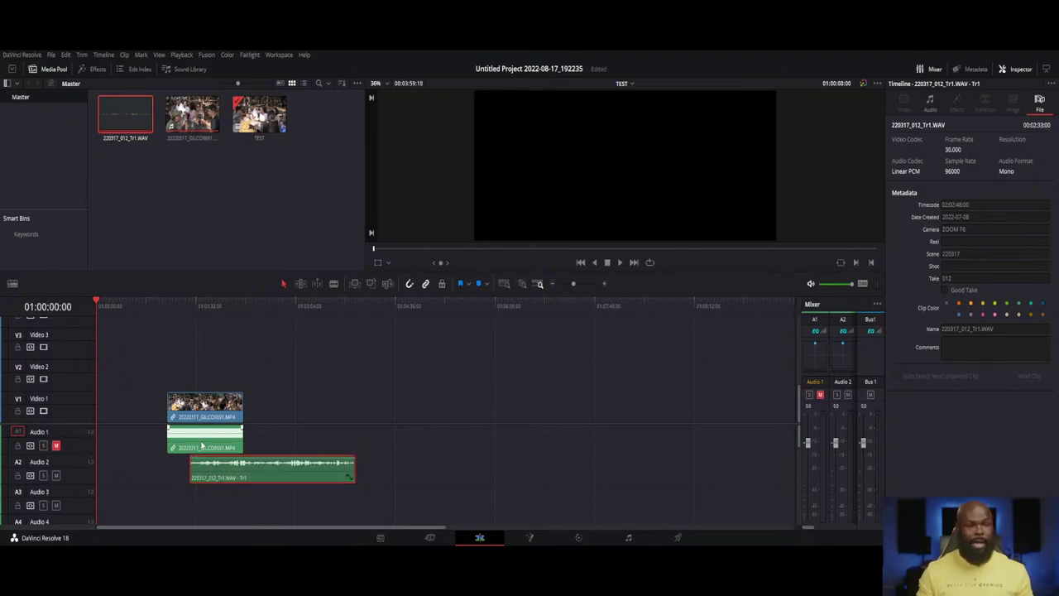
{"action": "left_click", "coordinate": [191, 304]}
{"action": "left_click", "coordinate": [203, 305]}
{"action": "left_click", "coordinate": [191, 304]}
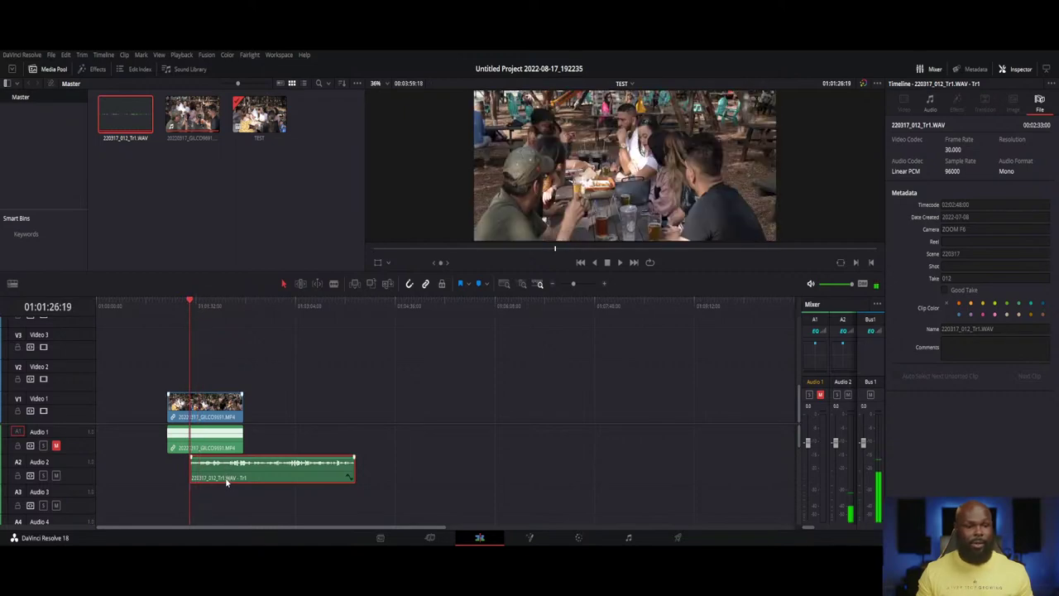
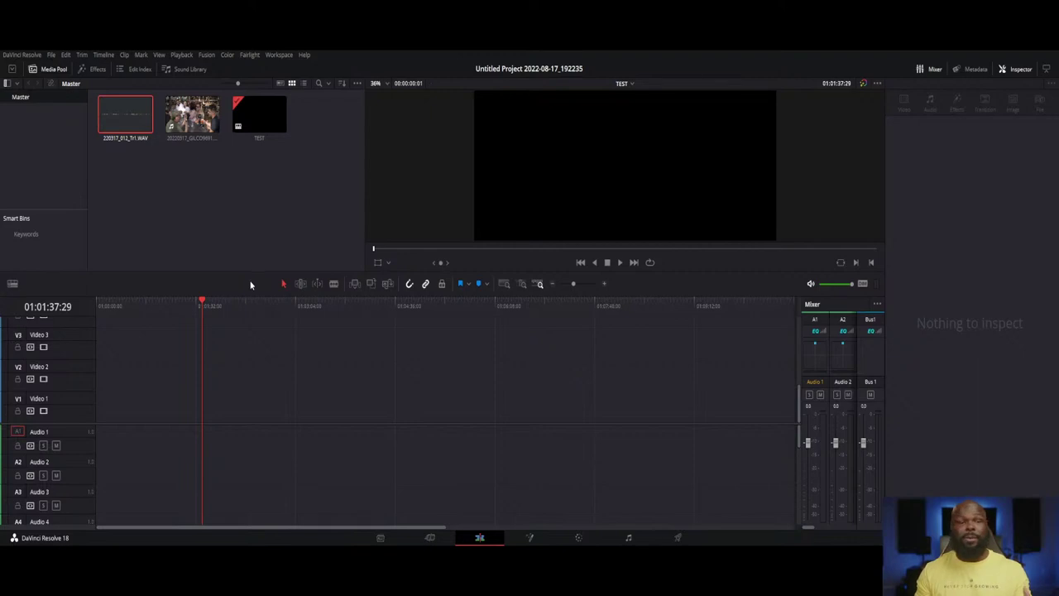
- Insert the MP4 clip into the TEST timeline at its source timecode 02:02:27:00 and move the playhead to its start
{"action": "left_click", "coordinate": [195, 118]}
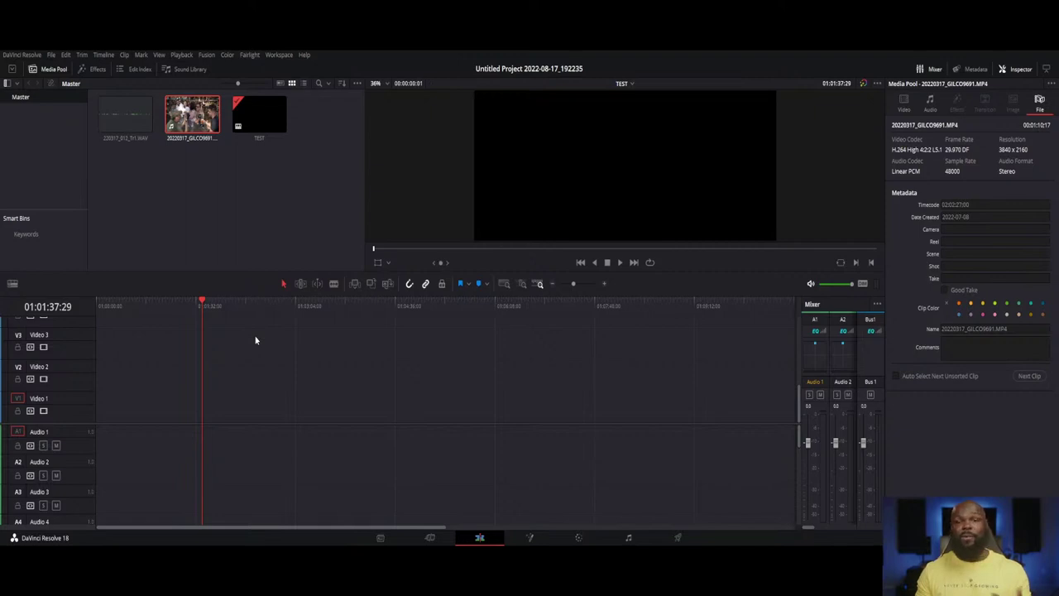
{"action": "left_click", "coordinate": [155, 231]}
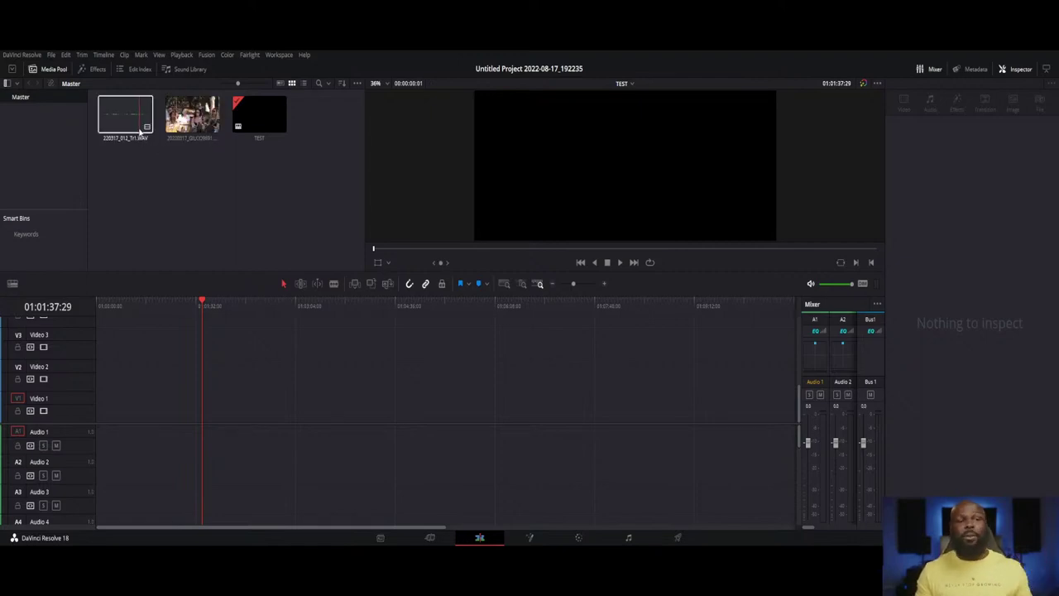
{"action": "left_click", "coordinate": [204, 126]}
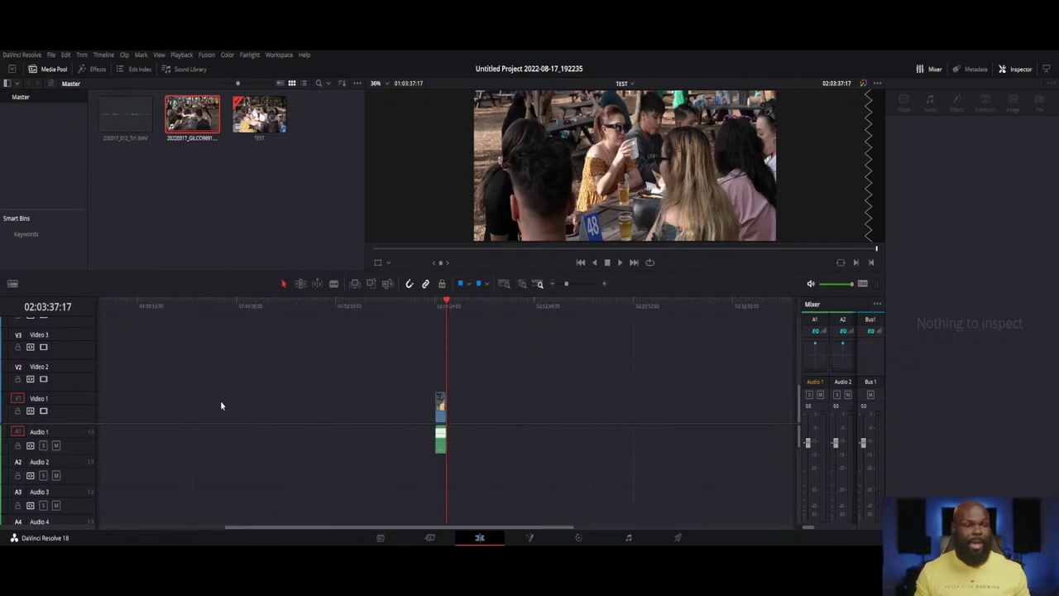
{"action": "scroll", "coordinate": [220, 399], "scroll_direction": "down", "scroll_amount": 3}
{"action": "scroll", "coordinate": [254, 401], "scroll_direction": "up", "scroll_amount": 3}
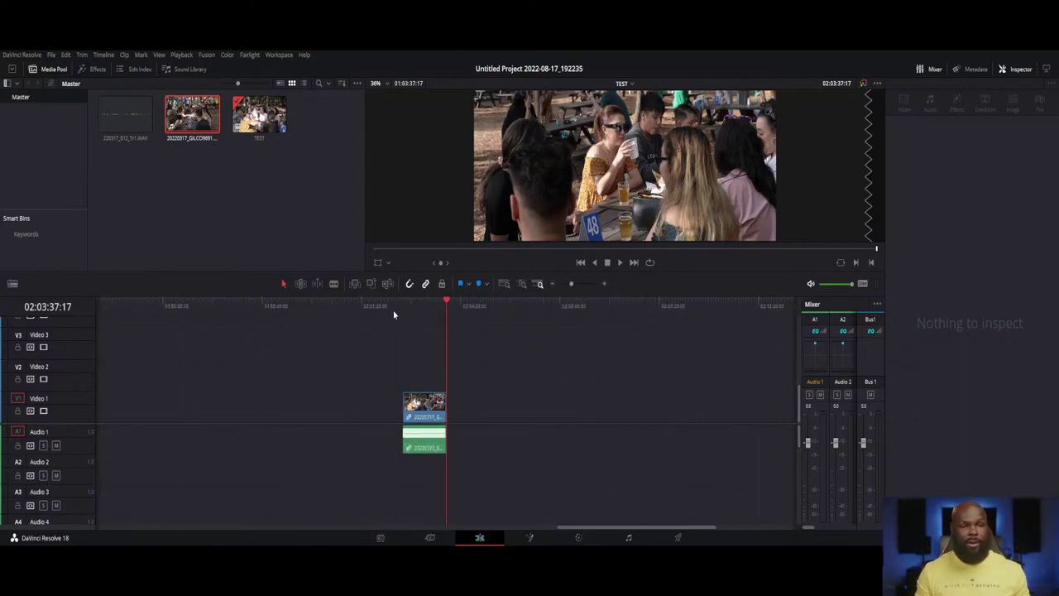
{"action": "key", "text": "Up"}
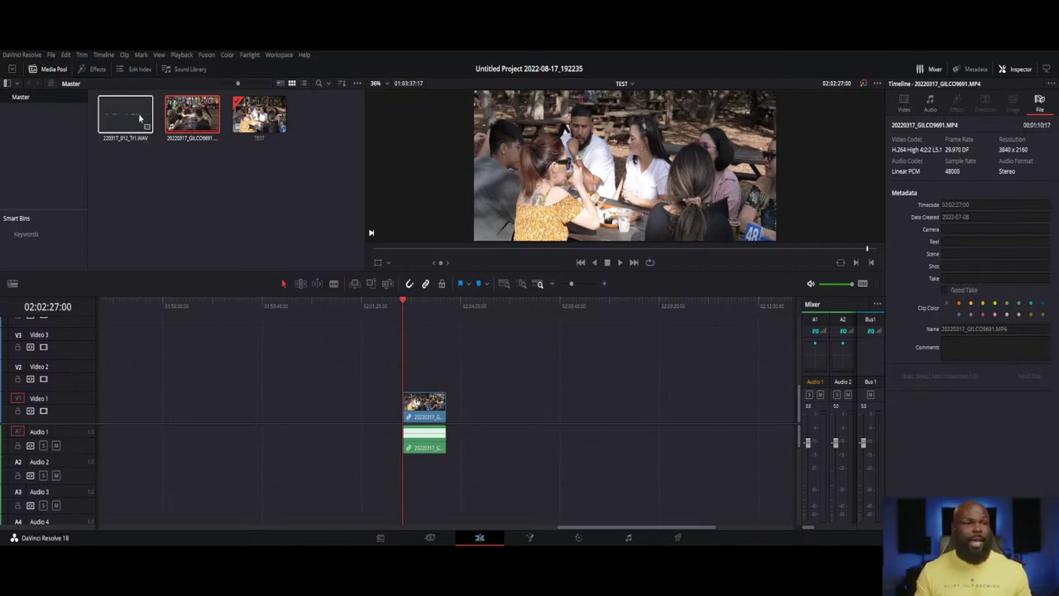
{"action": "left_click", "coordinate": [18, 462]}
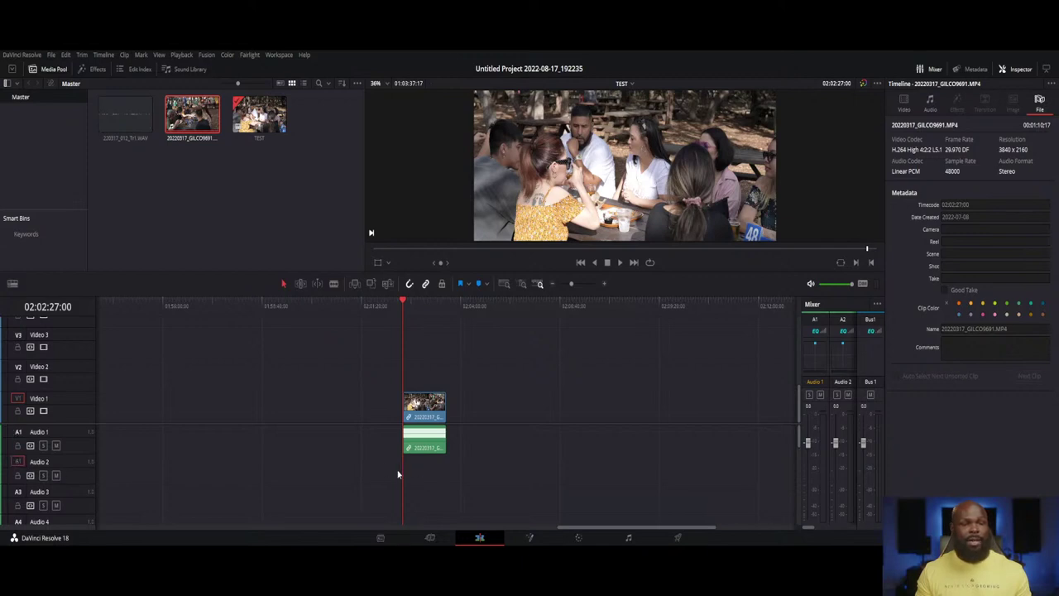
{"action": "left_click", "coordinate": [125, 115]}
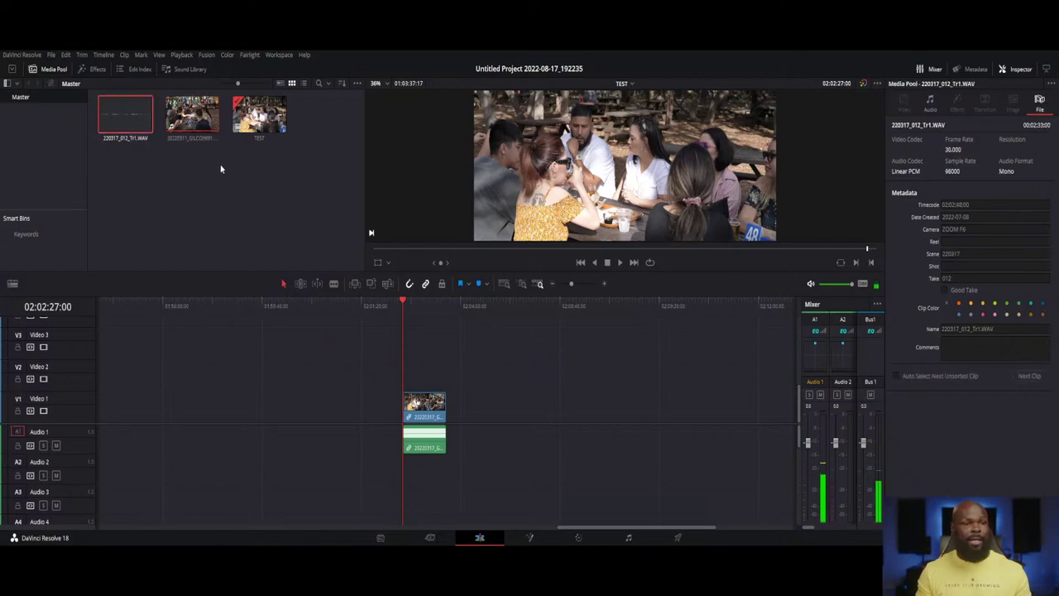
{"action": "key", "text": "F10"}
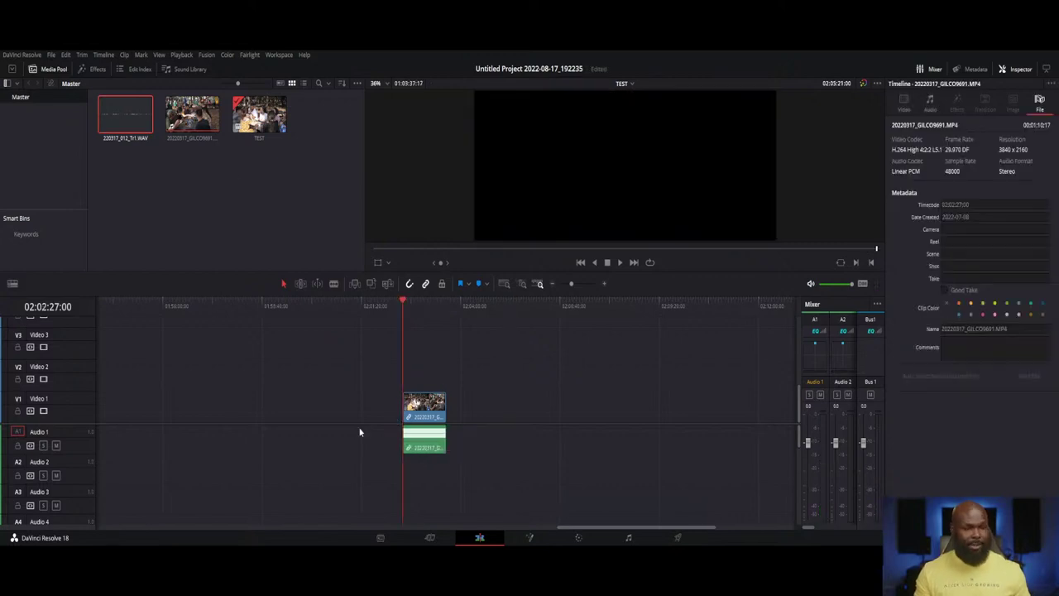
{"action": "key", "text": "ctrl+z"}
- Insert the WAV recording on Audio 2 at its source timecode 02:02:48:00 and select it on the timeline
{"action": "left_click", "coordinate": [17, 461]}
{"action": "left_click", "coordinate": [128, 123]}
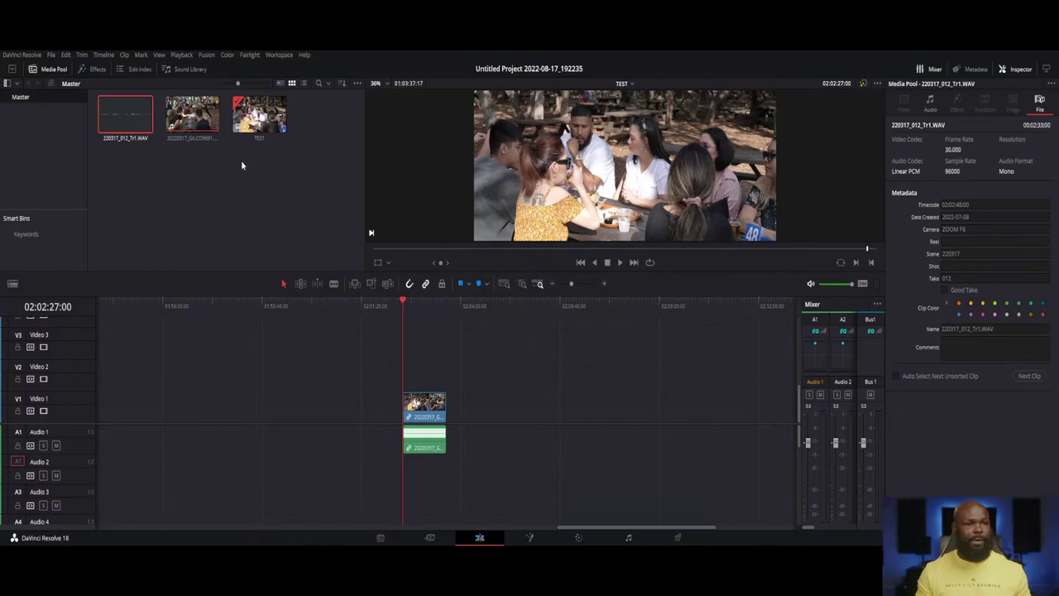
{"action": "key", "text": "F10"}
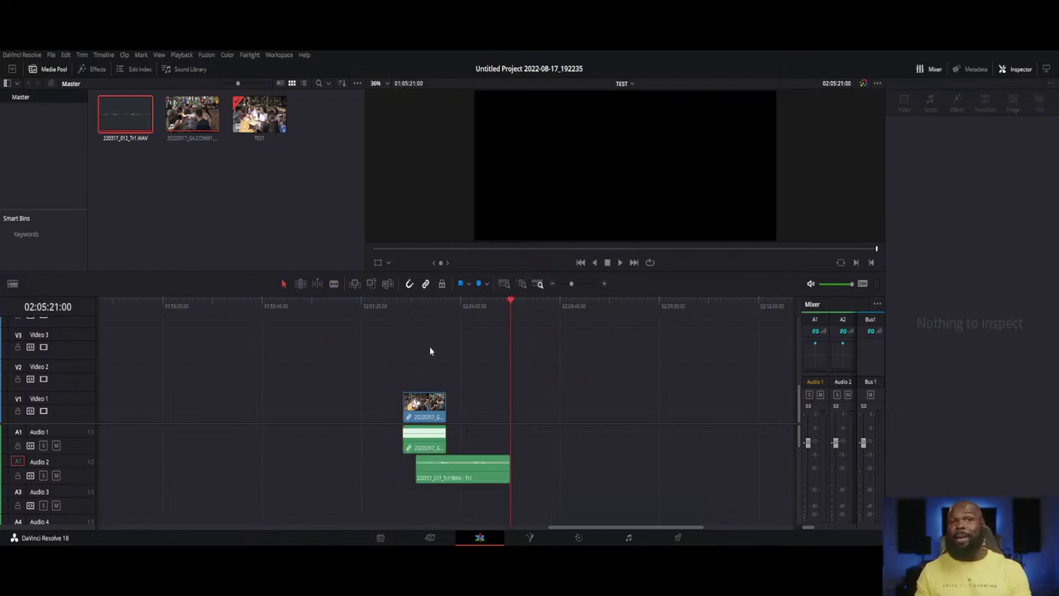
{"action": "scroll", "coordinate": [437, 350], "scroll_direction": "up", "scroll_amount": 3}
{"action": "left_click", "coordinate": [287, 477]}
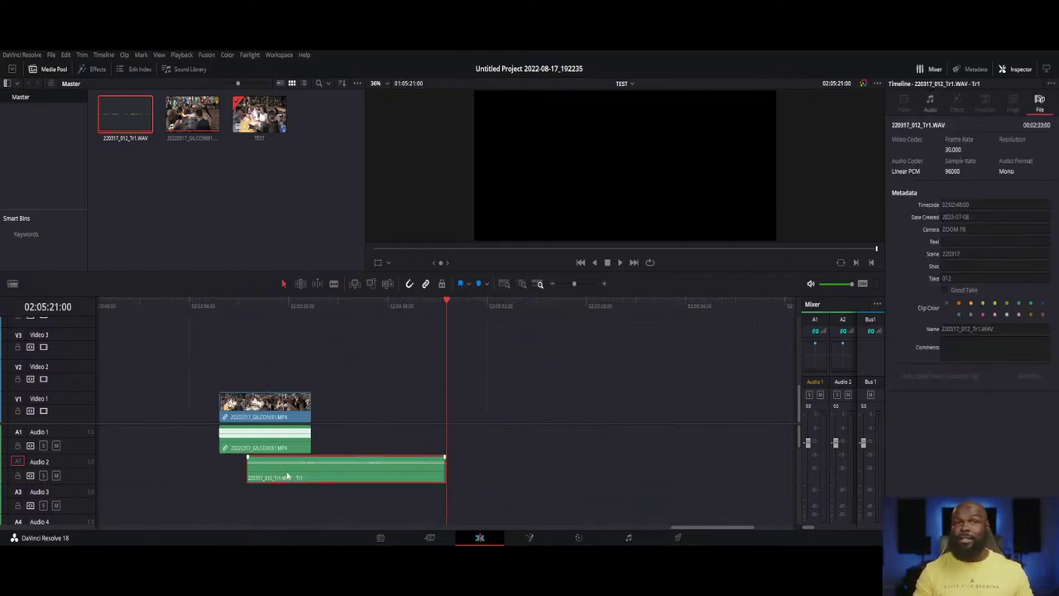
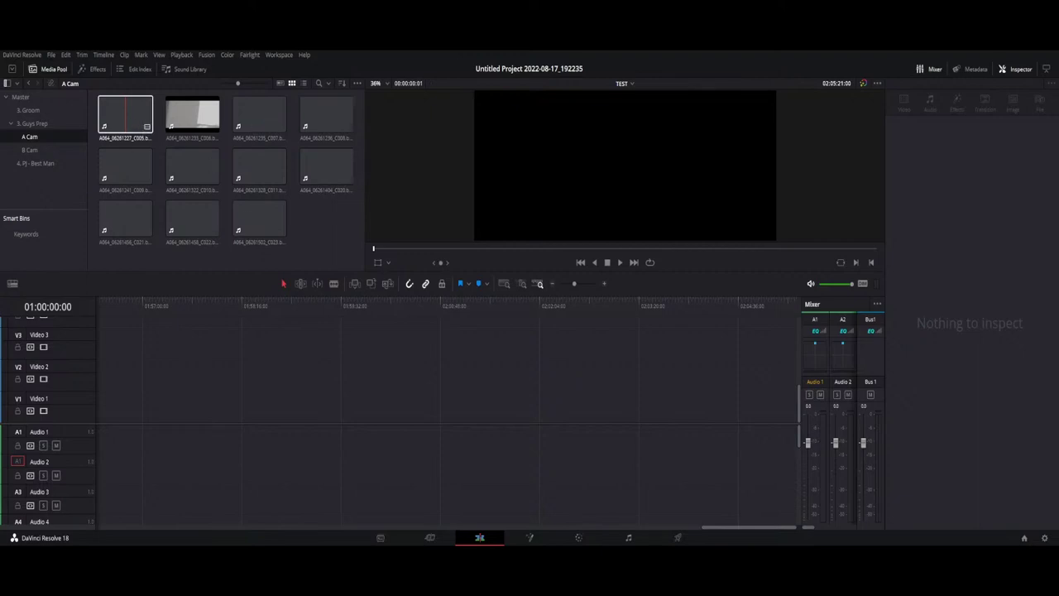
- Insert all A Cam clips on Video 1 and Audio 1 at their source timecodes and move the playhead to 02:13:49:05
{"action": "key", "text": "ctrl+a"}
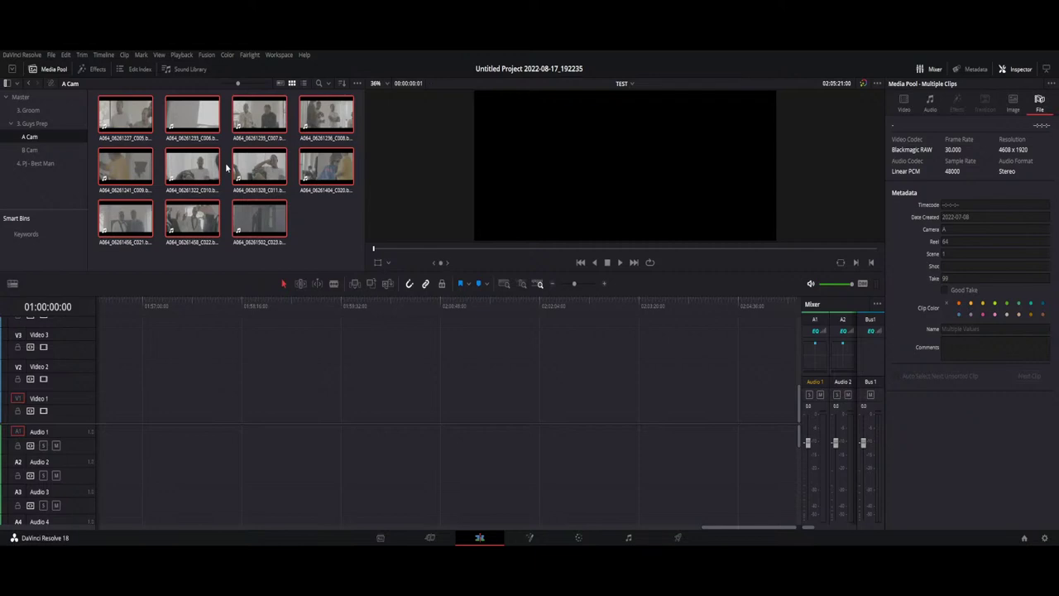
{"action": "key", "text": "shift+F12"}
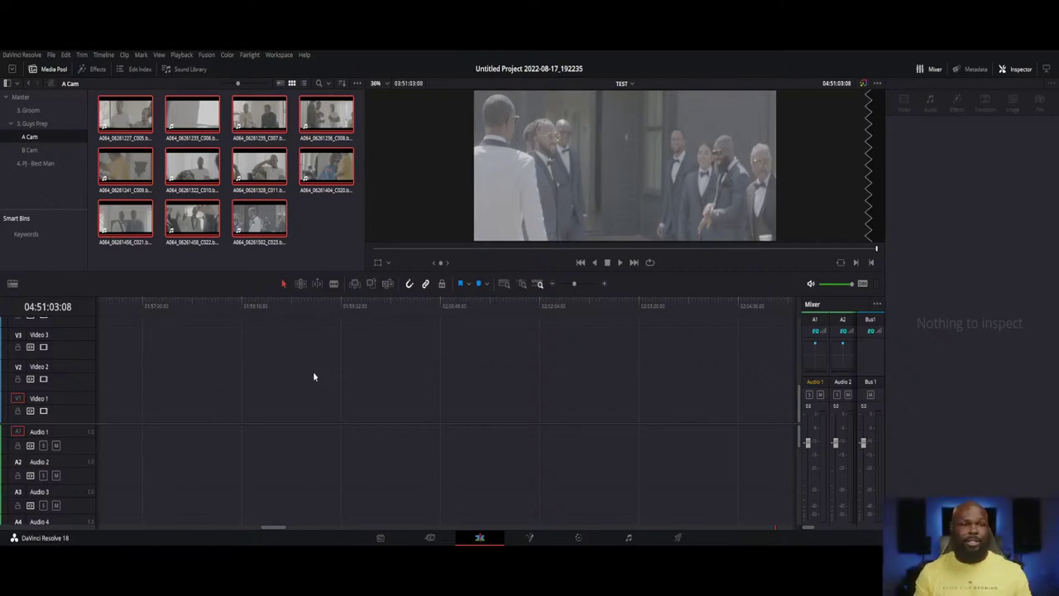
{"action": "key", "text": "shift+z"}
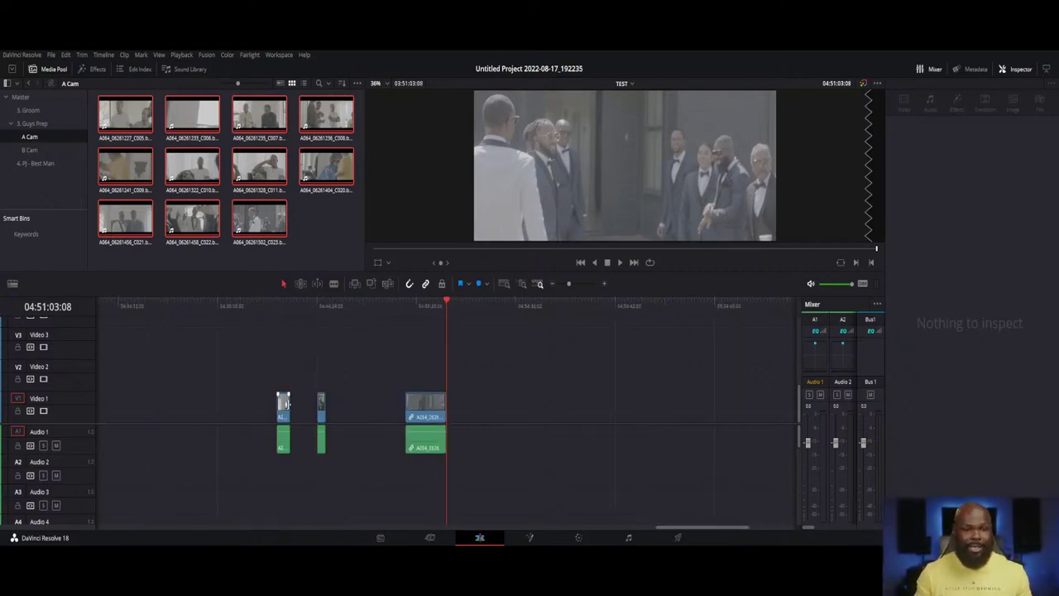
{"action": "left_click_drag", "start_coordinate": [183, 305], "coordinate": [203, 305]}
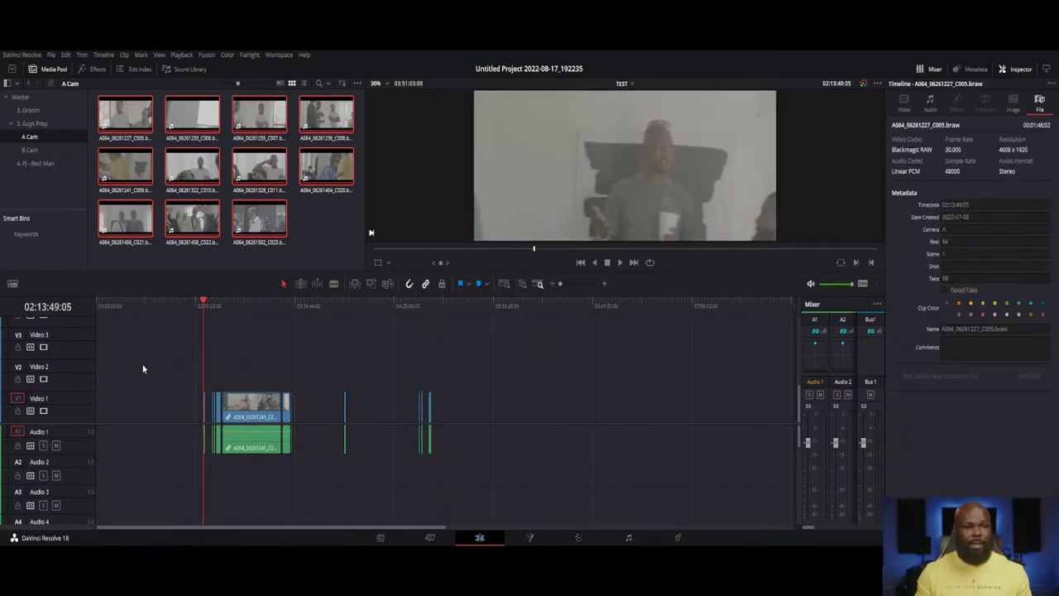
{"action": "mouse_move", "coordinate": [143, 364]}
{"action": "left_mouse_down"}
{"action": "mouse_move", "coordinate": [668, 480]}
{"action": "mouse_move", "coordinate": [647, 478]}
{"action": "left_mouse_up"}
{"action": "left_click_drag", "start_coordinate": [144, 393], "coordinate": [124, 366]}
{"action": "left_click_drag", "start_coordinate": [474, 426], "coordinate": [503, 437]}
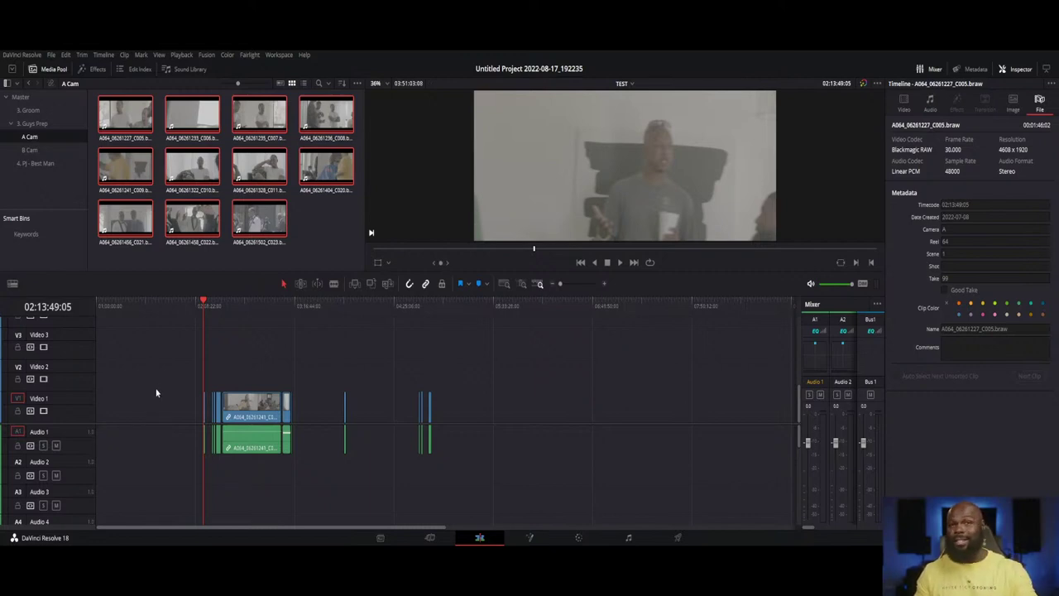
- Insert all B Cam clips on Video 2 and Audio 2 at their source timecodes
{"action": "left_click", "coordinate": [30, 150]}
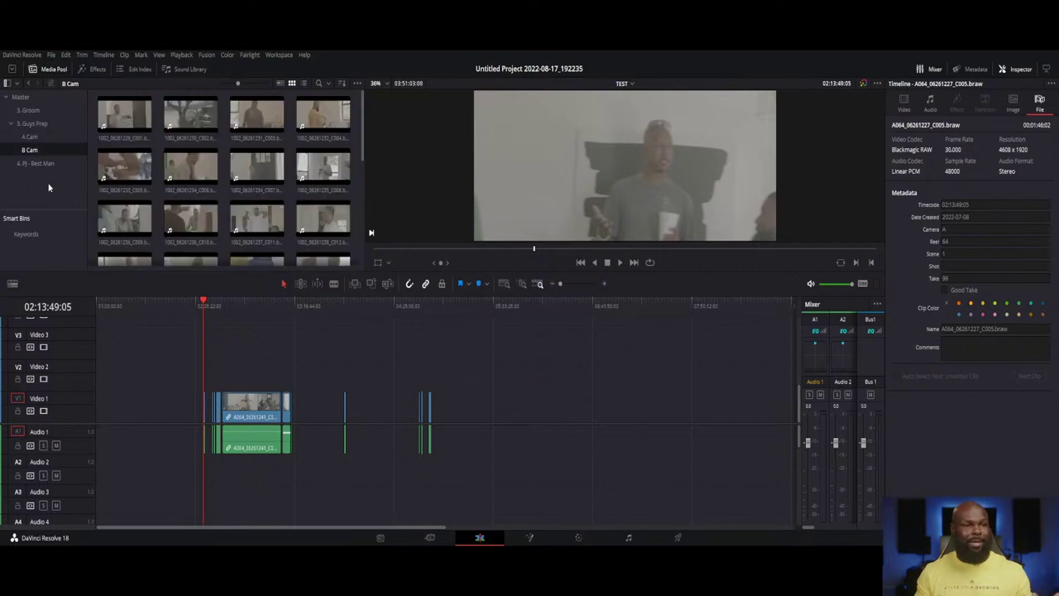
{"action": "left_click", "coordinate": [132, 115]}
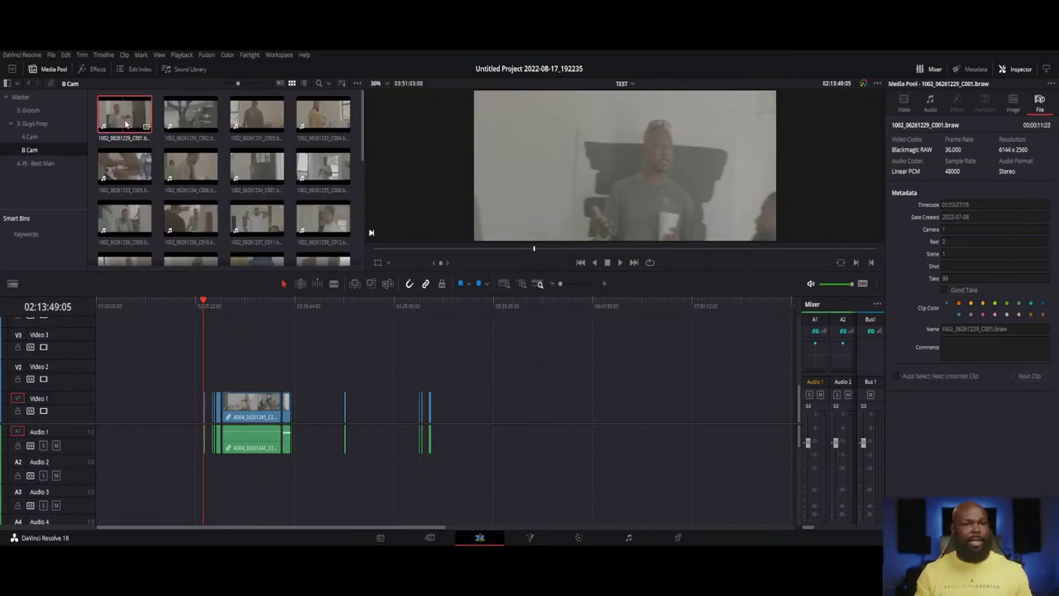
{"action": "scroll", "coordinate": [191, 224], "scroll_direction": "down", "scroll_amount": 5}
{"action": "left_click", "coordinate": [246, 231], "text": "shift"}
{"action": "scroll", "coordinate": [247, 232], "scroll_direction": "up", "scroll_amount": 5}
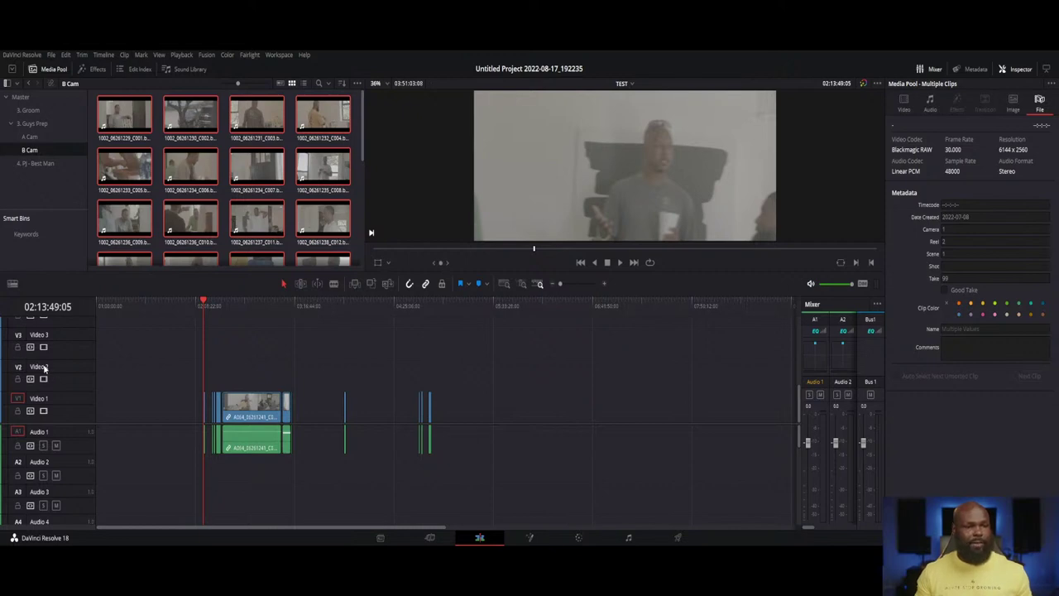
{"action": "left_click", "coordinate": [19, 367]}
{"action": "left_click", "coordinate": [18, 462]}
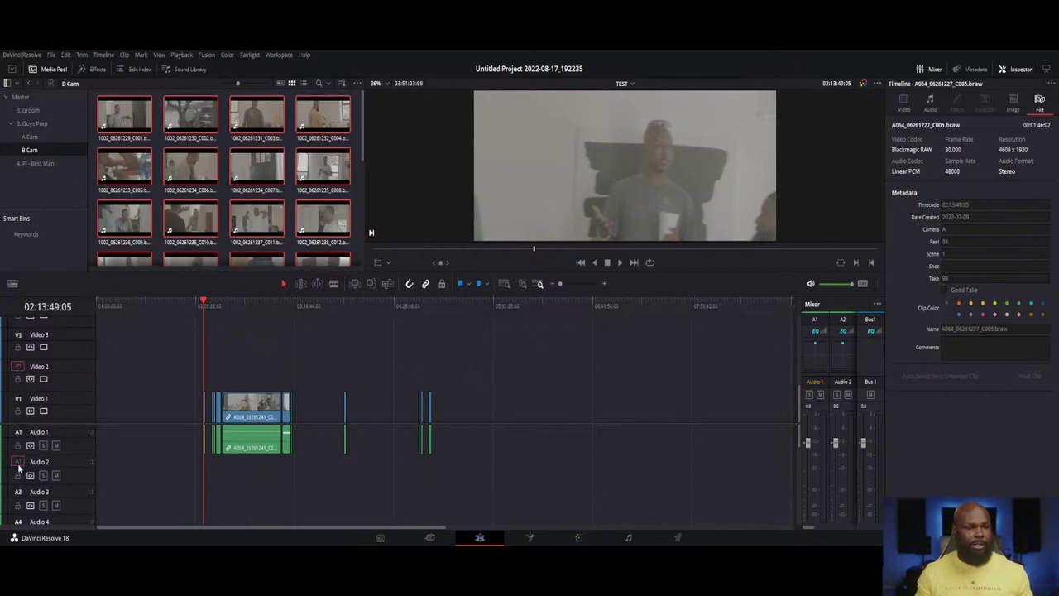
{"action": "left_click", "coordinate": [189, 119]}
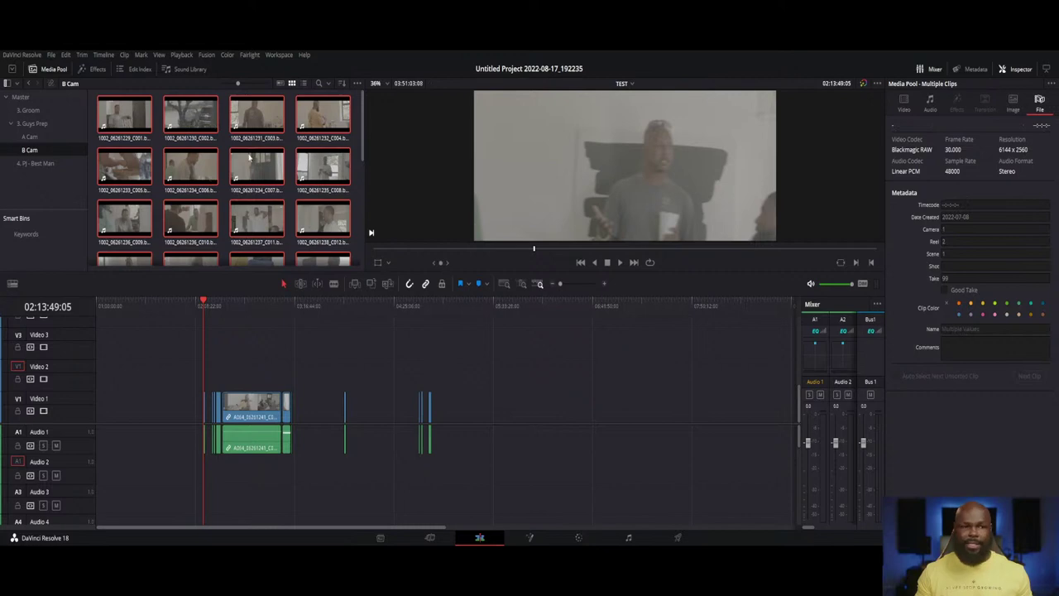
{"action": "left_click", "coordinate": [315, 284]}
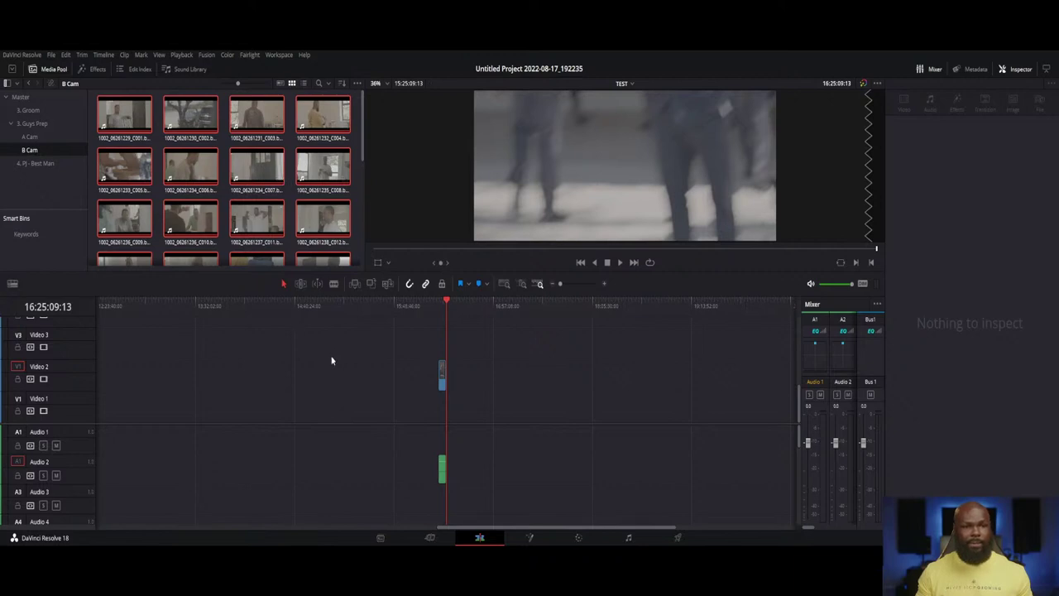
{"action": "left_click", "coordinate": [356, 378]}
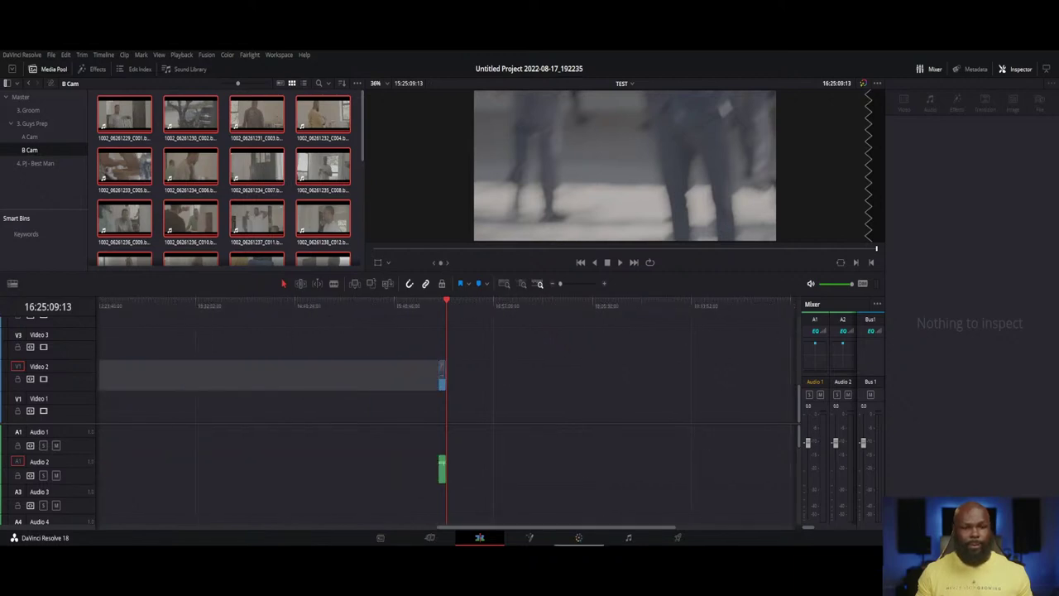
{"action": "left_click_drag", "start_coordinate": [603, 528], "coordinate": [244, 519]}
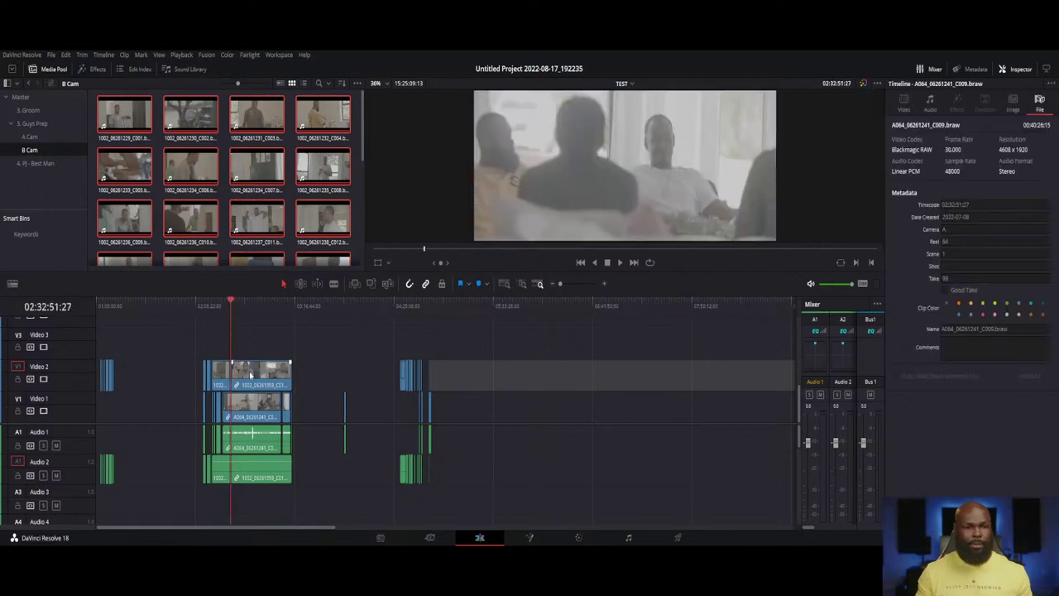
- Split the B Cam clip C016 at 02:22:56:22 and again at the end of the A Cam clip beneath it
{"action": "scroll", "coordinate": [261, 374], "scroll_direction": "up", "scroll_amount": 3}
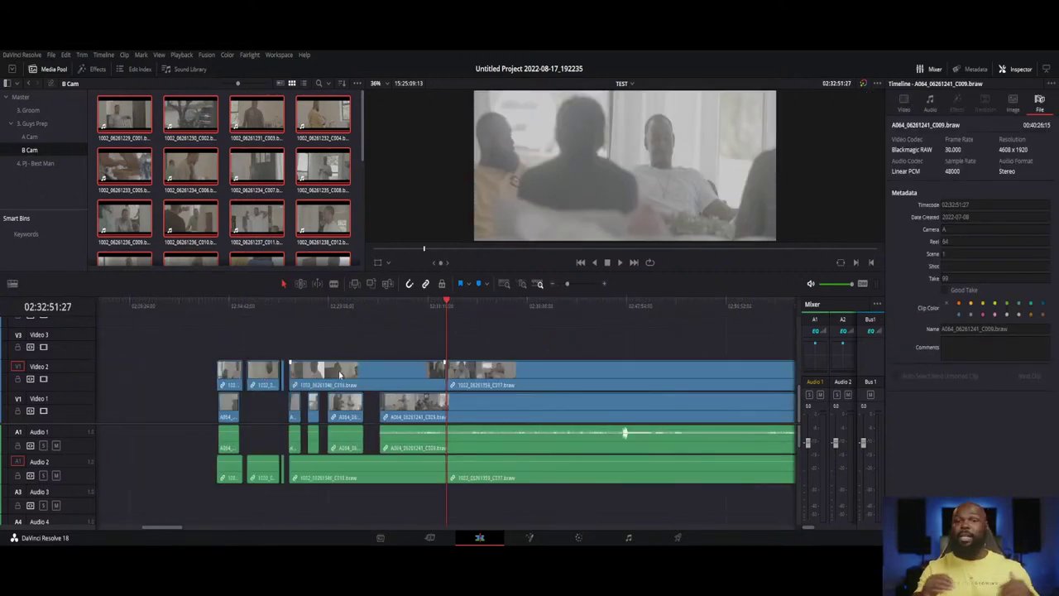
{"action": "left_click", "coordinate": [327, 308]}
{"action": "scroll", "coordinate": [364, 387], "scroll_direction": "up", "scroll_amount": 3}
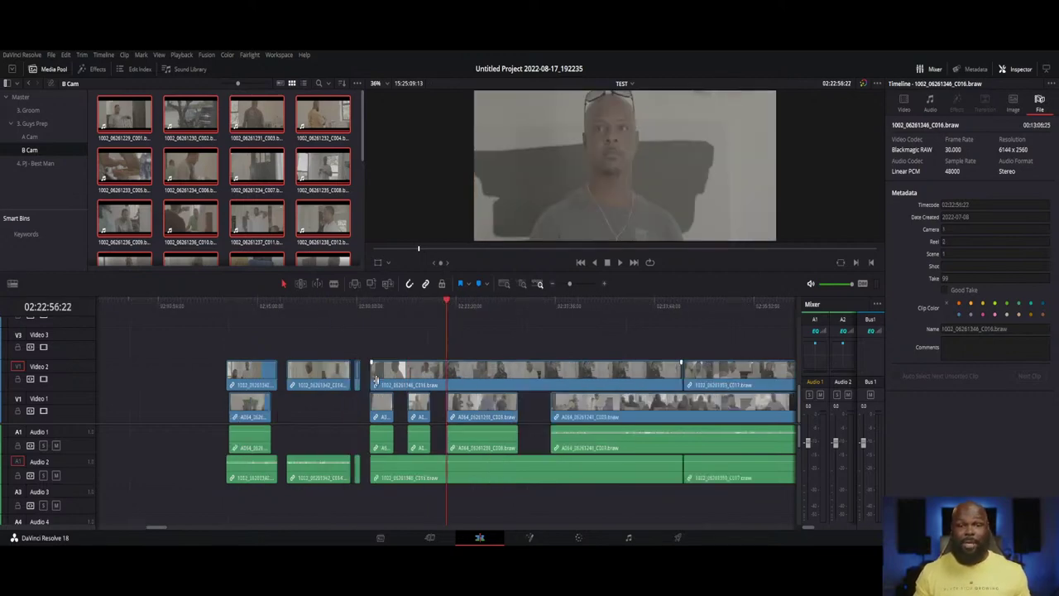
{"action": "key", "text": "ctrl+b"}
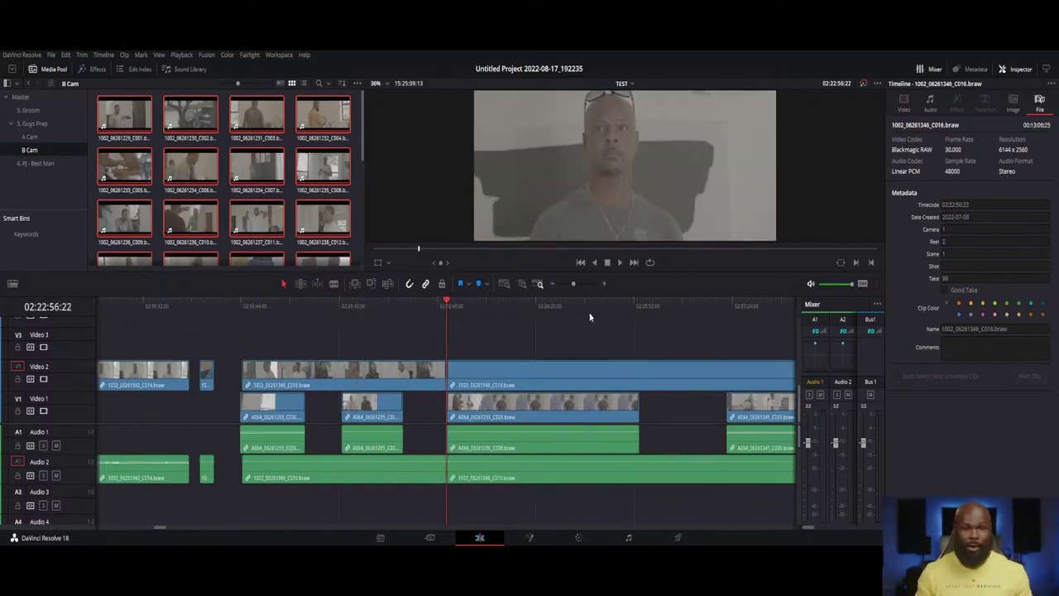
{"action": "left_click", "coordinate": [637, 306]}
{"action": "key", "text": "ctrl+b"}
- Preview the split section and select its overlapping A Cam and B Cam clips together
{"action": "left_click", "coordinate": [513, 302]}
{"action": "left_click", "coordinate": [468, 305]}
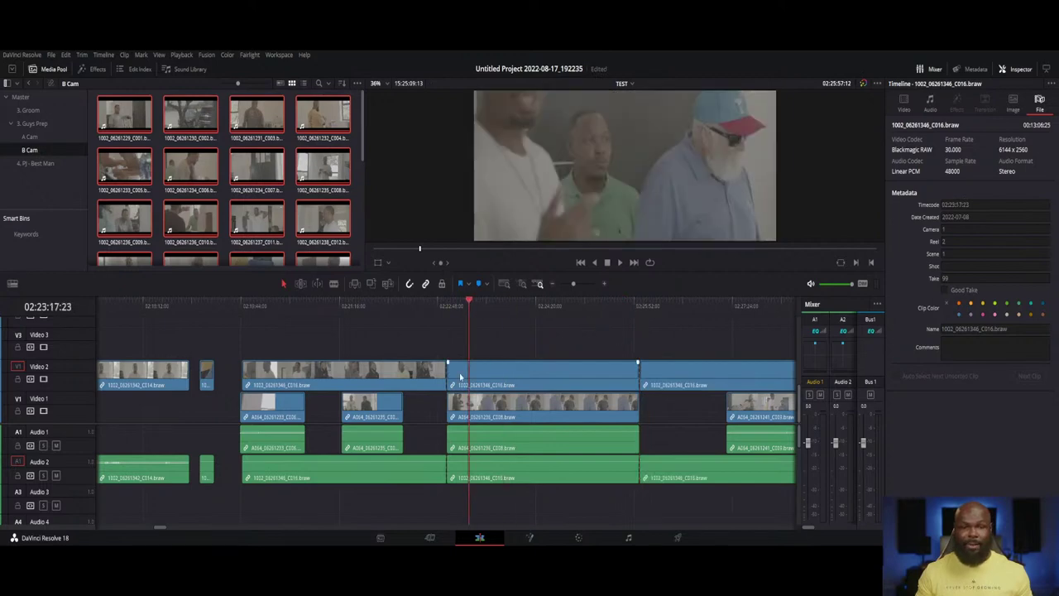
{"action": "key", "text": "space"}
{"action": "left_click", "coordinate": [488, 378]}
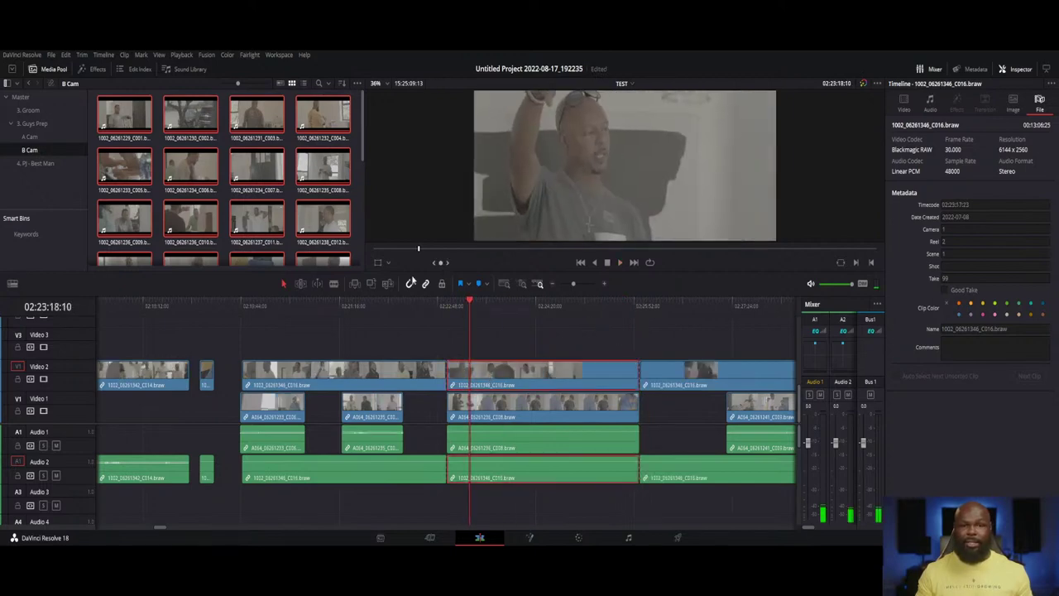
{"action": "left_click_drag", "start_coordinate": [528, 342], "coordinate": [496, 490]}
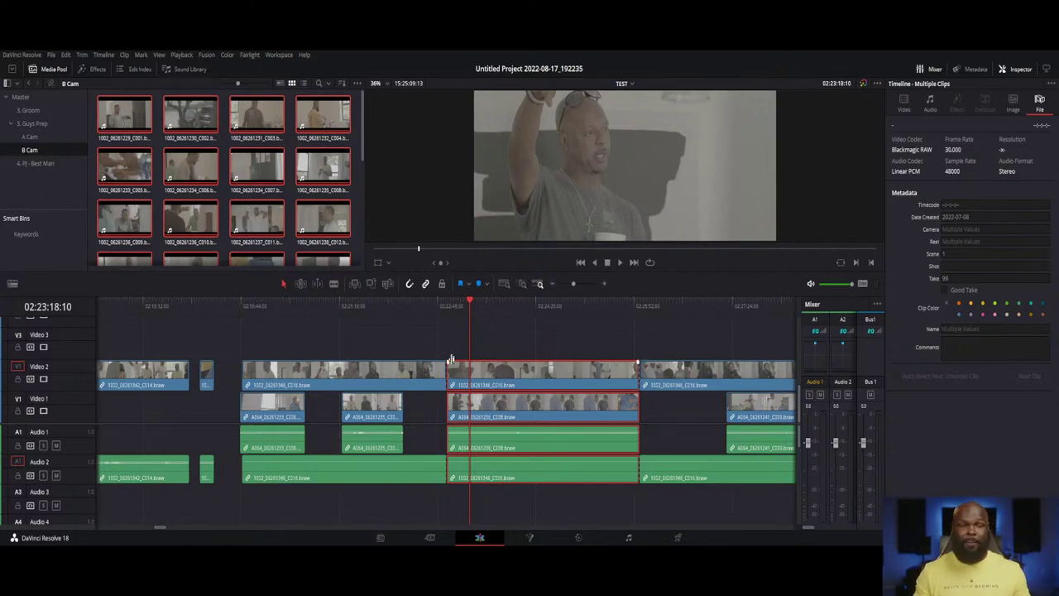
- Move the playhead to 02:21:18:16 and examine how the A Cam and B Cam clips line up across the whole timeline
{"action": "left_click", "coordinate": [409, 358]}
{"action": "key", "text": "ctrl+minus"}
{"action": "left_click", "coordinate": [375, 306]}
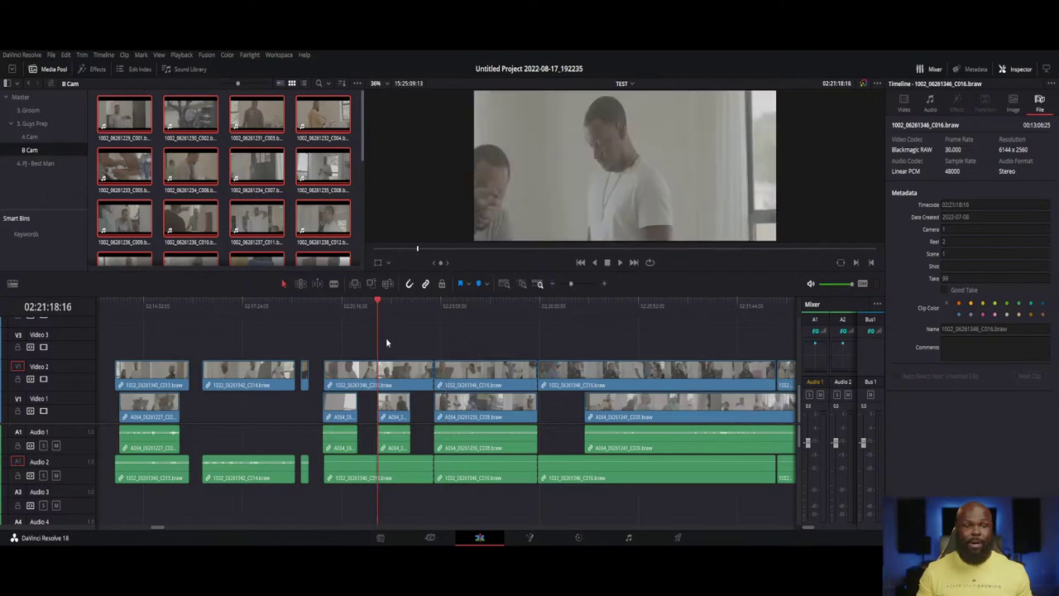
{"action": "key", "text": "ctrl+minus"}
{"action": "key", "text": "ctrl+minus"}
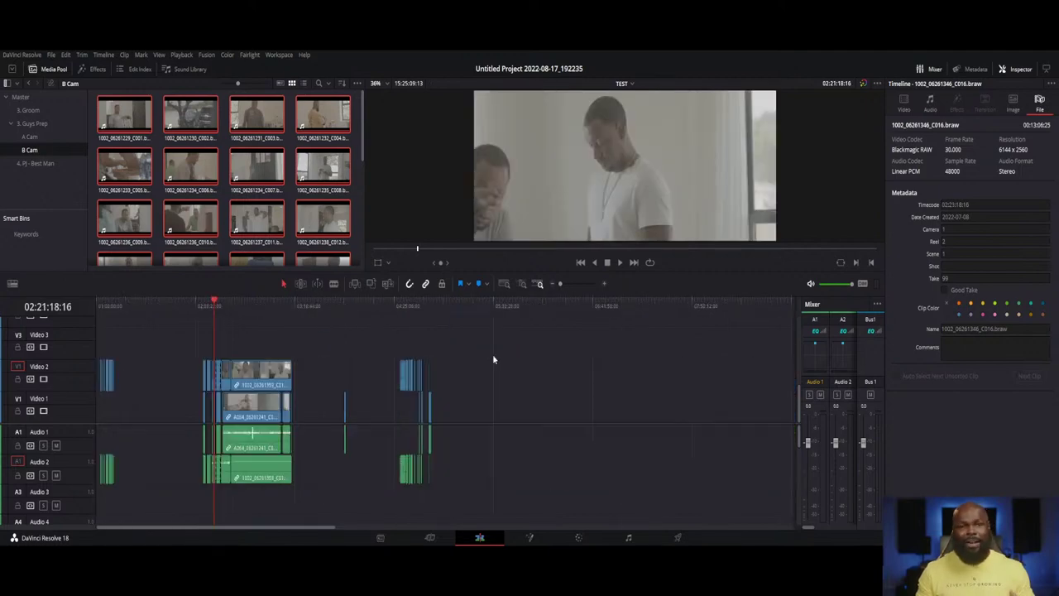
{"action": "key", "text": "ctrl+equal"}
{"action": "key", "text": "ctrl+minus"}
{"action": "key", "text": "ctrl+minus"}
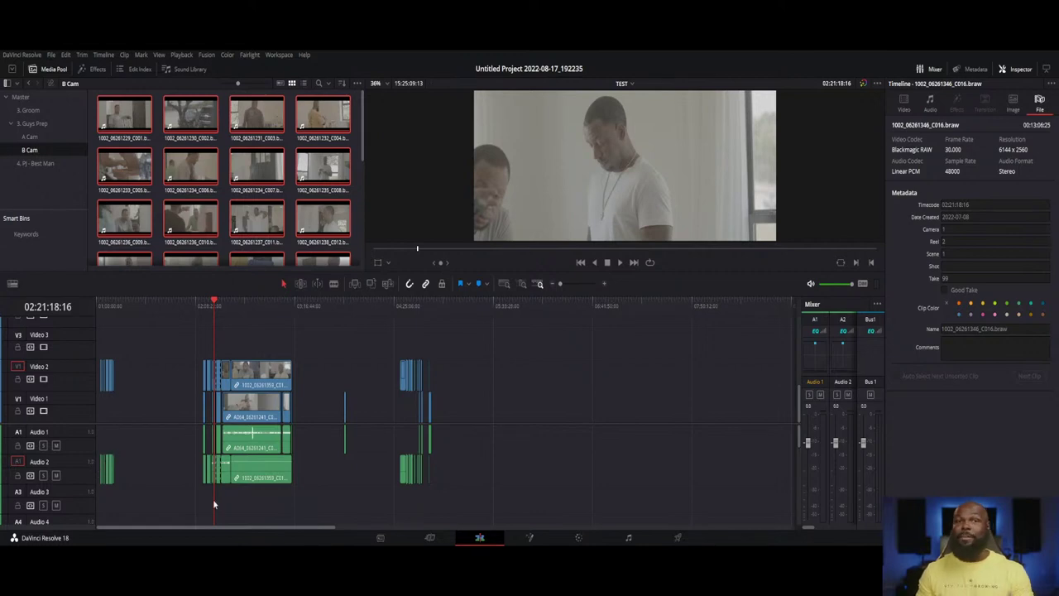
- Turn off linked selection and delete all camera audio clips from Audio 1 and Audio 2, keeping the video
{"action": "left_click_drag", "start_coordinate": [476, 485], "coordinate": [165, 456]}
{"action": "left_click", "coordinate": [582, 464]}
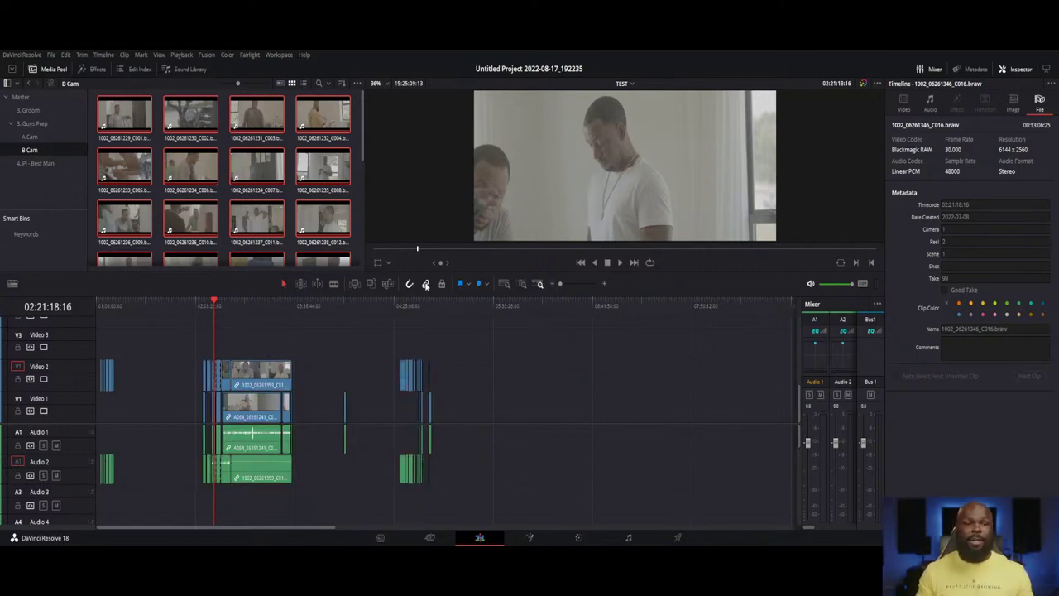
{"action": "left_click_drag", "start_coordinate": [473, 499], "coordinate": [70, 432]}
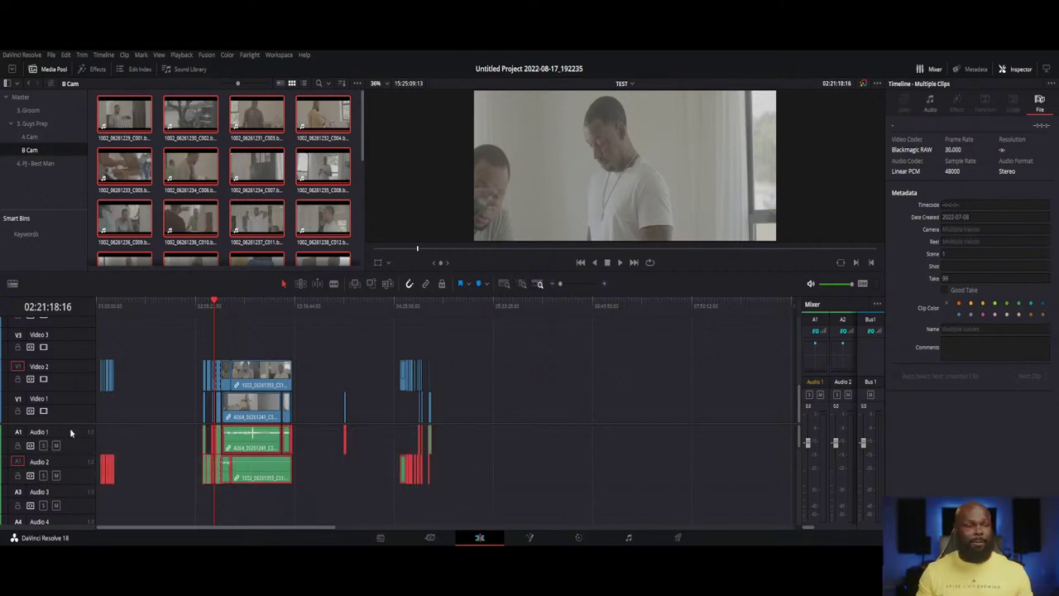
{"action": "key", "text": "Delete"}
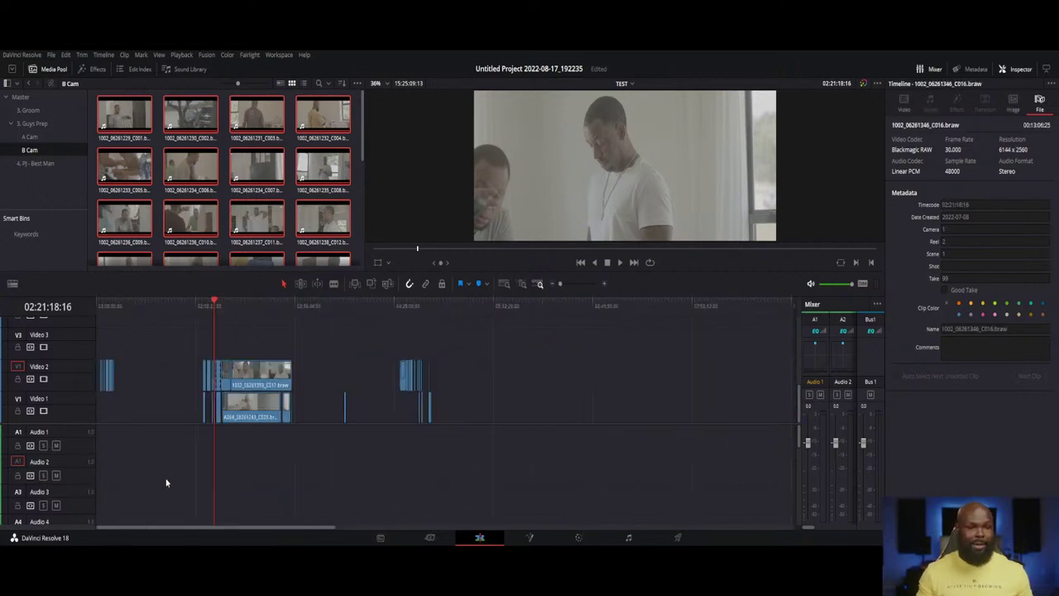
- Rename the Audio 1 track as Groom and the Audio 2 track as Best Man
{"action": "double_click", "coordinate": [39, 433]}
{"action": "type", "text": "D"}
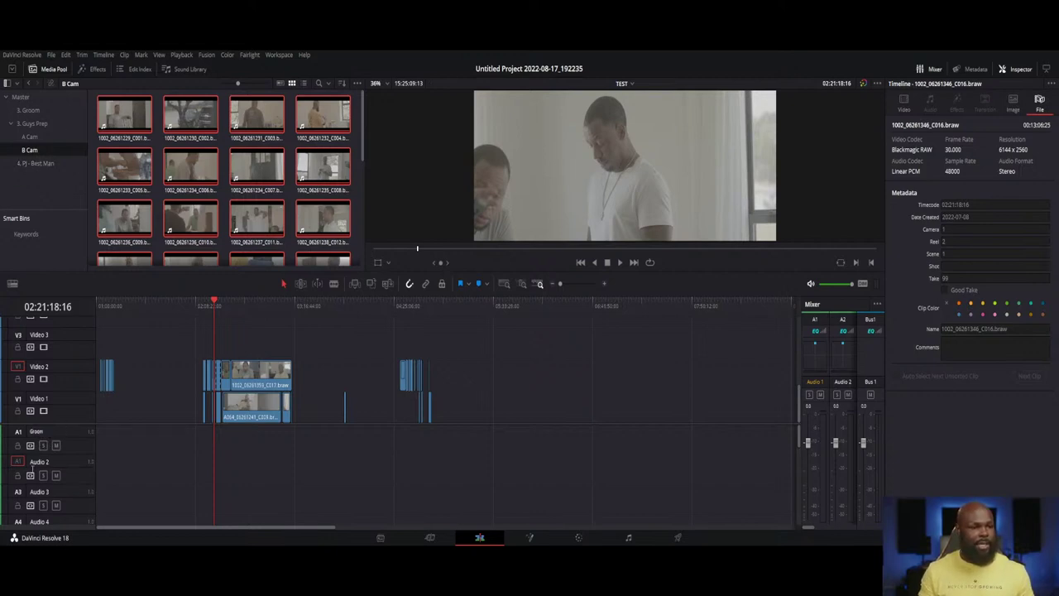
{"action": "left_click", "coordinate": [33, 462]}
{"action": "left_click", "coordinate": [34, 461]}
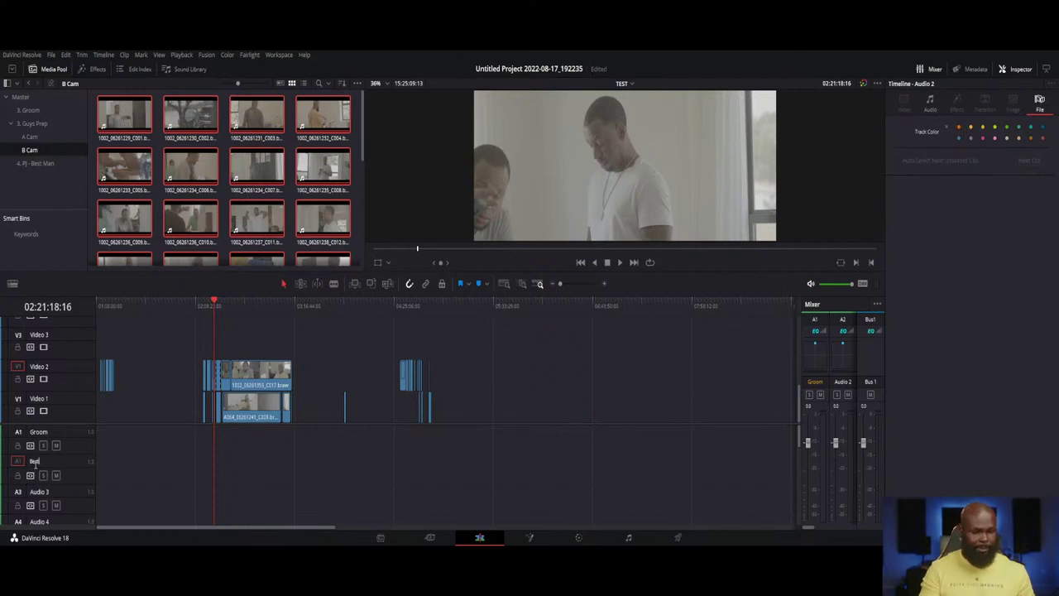
{"action": "key", "text": "Return"}
{"action": "left_click", "coordinate": [105, 457]}
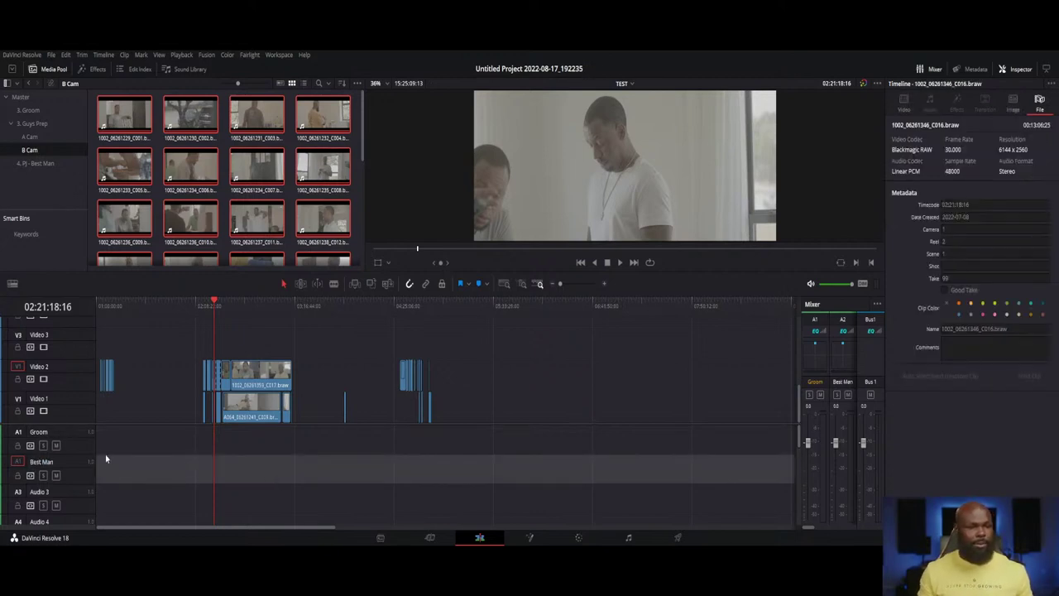
- With Video 1 and Groom as destination tracks, place all five clips of the 3. Groom bin on the timeline by source timecode
{"action": "left_click", "coordinate": [18, 398]}
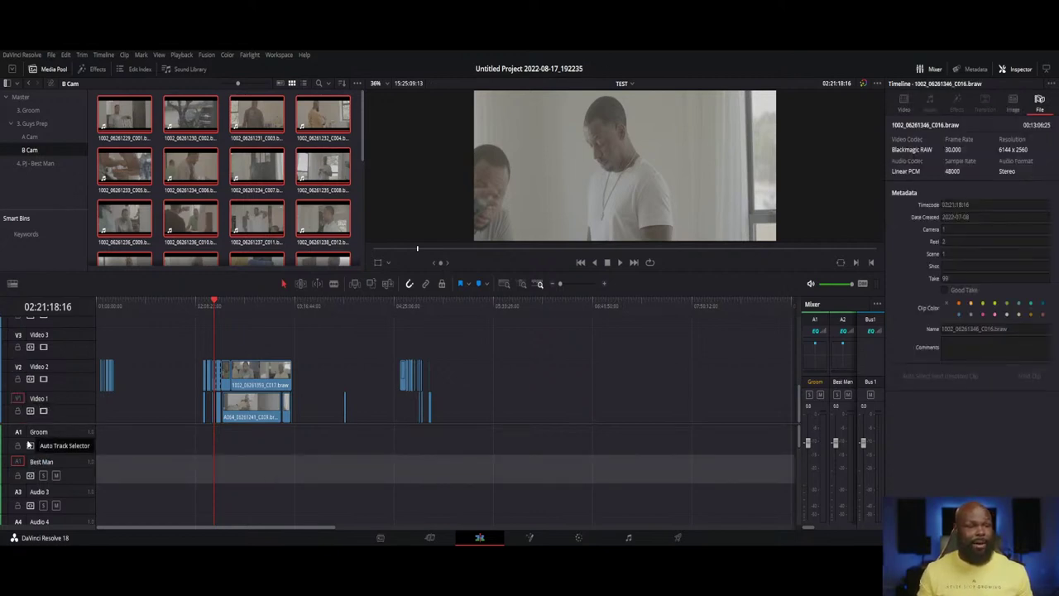
{"action": "left_click", "coordinate": [18, 431]}
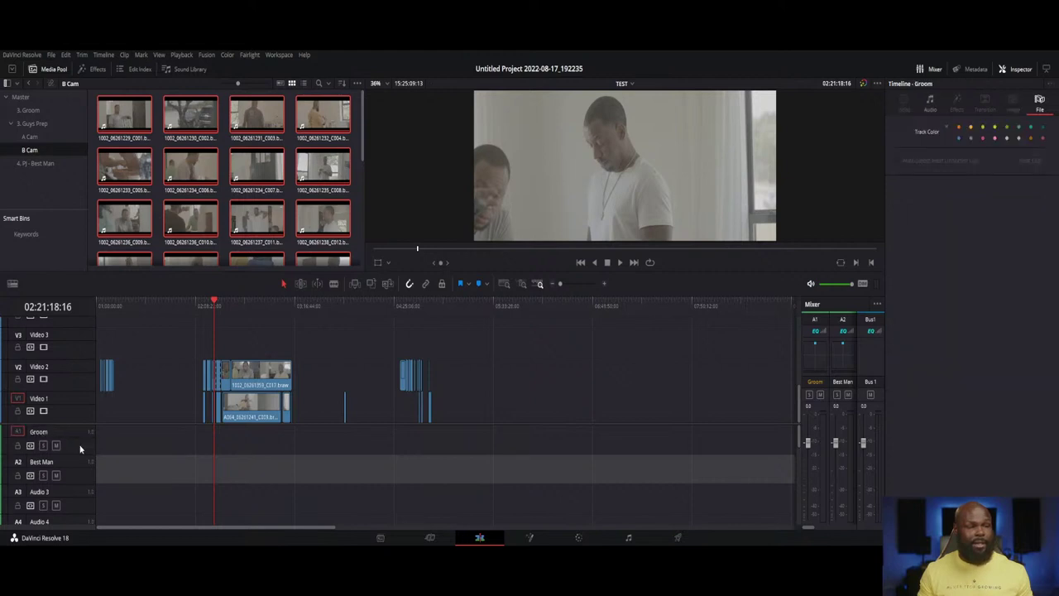
{"action": "left_click", "coordinate": [81, 448]}
{"action": "left_click", "coordinate": [28, 110]}
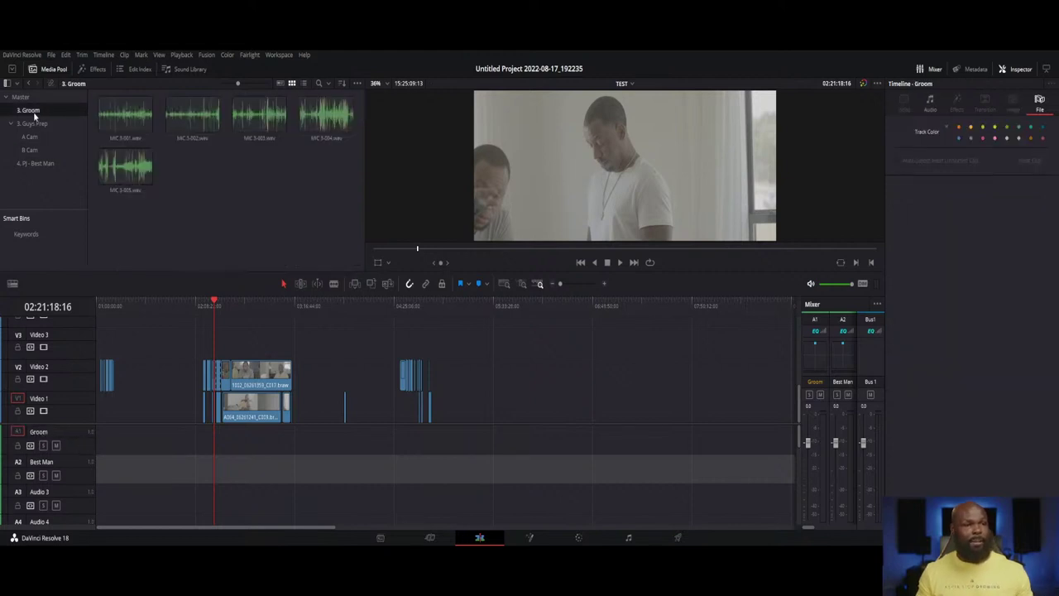
{"action": "left_click", "coordinate": [124, 114]}
{"action": "left_click", "coordinate": [132, 174], "text": "shift"}
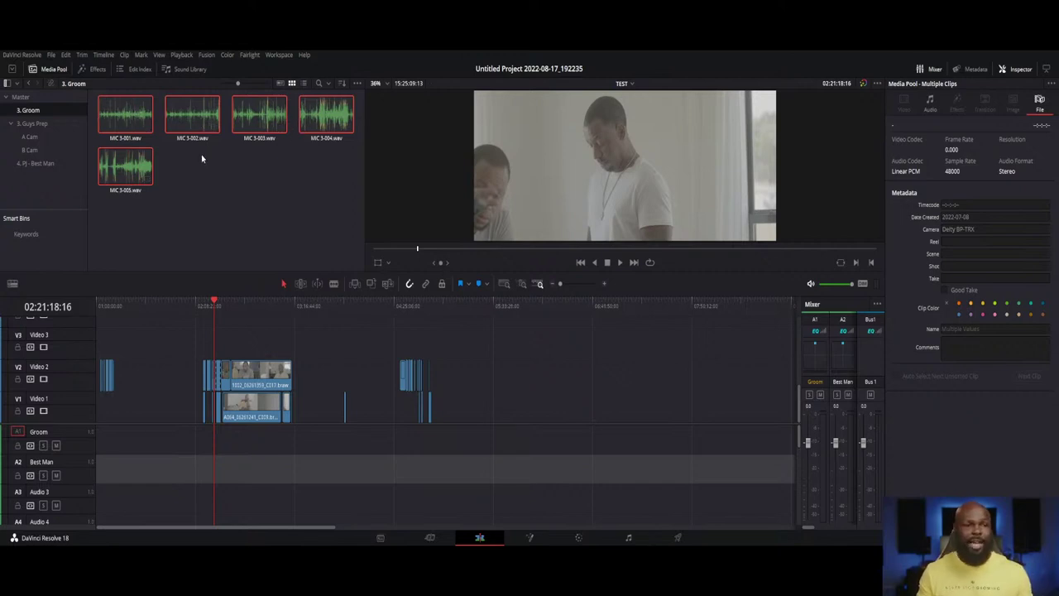
{"action": "key", "text": "shift+F12"}
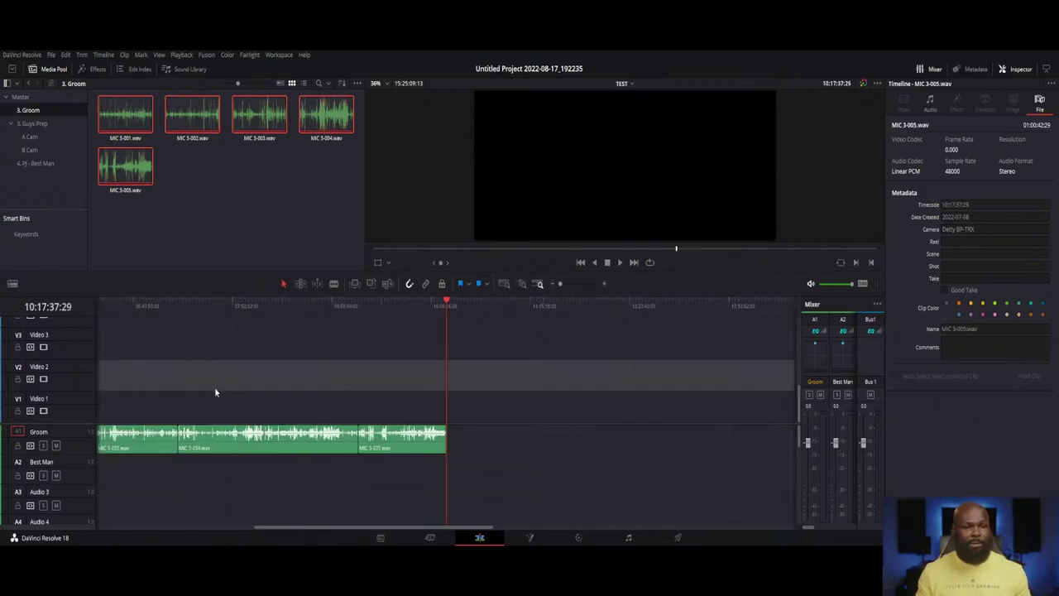
- Scrub from the timeline start through the long overlapping A Cam and B Cam clips and examine their alignment with the groom audio
{"action": "left_click_drag", "start_coordinate": [182, 317], "coordinate": [66, 319]}
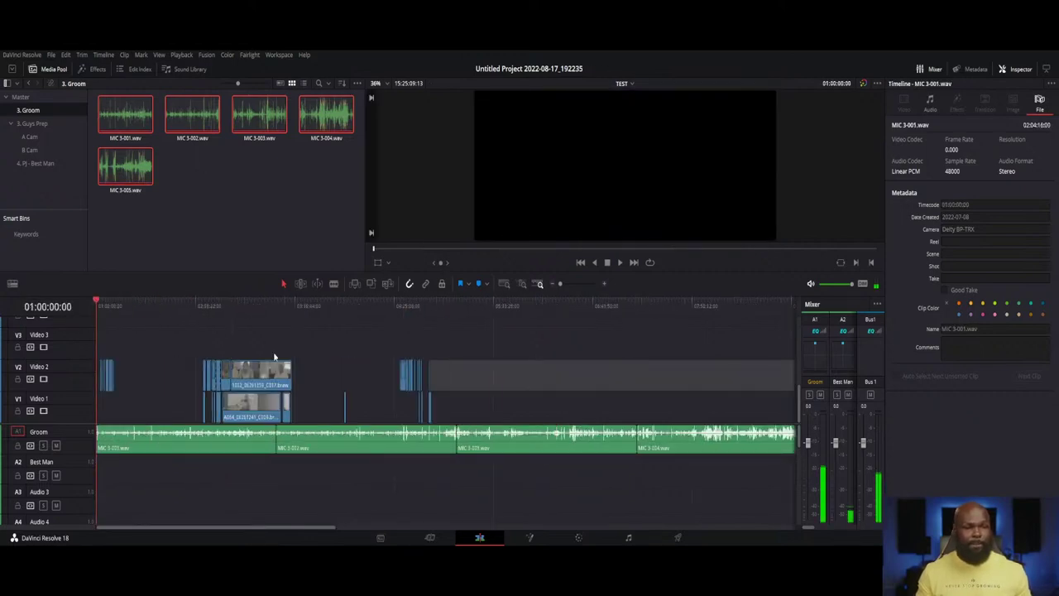
{"action": "left_click", "coordinate": [236, 310]}
{"action": "scroll", "coordinate": [322, 336], "scroll_direction": "up", "scroll_amount": 5}
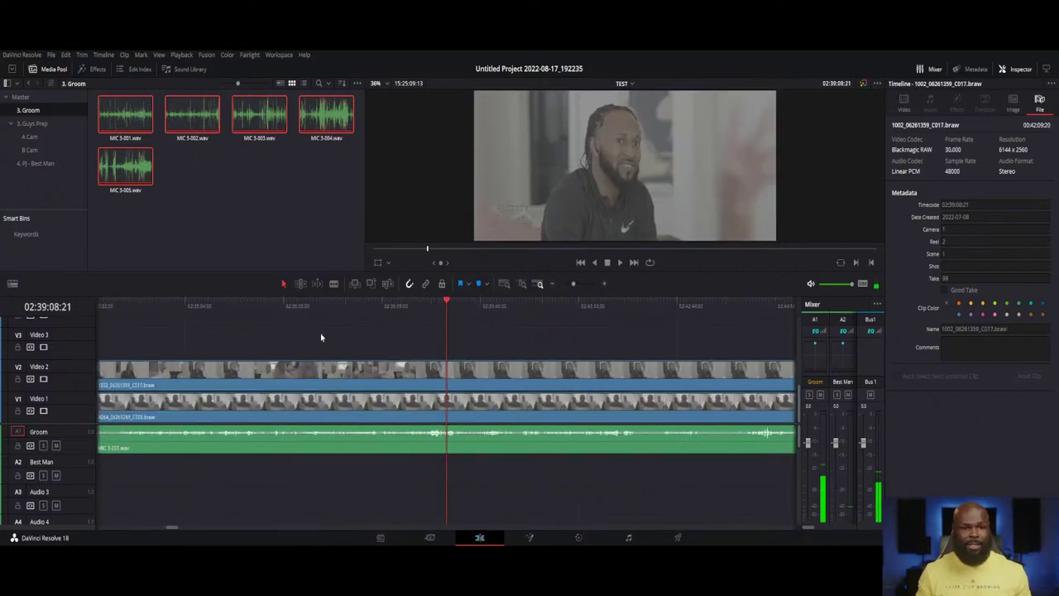
{"action": "left_click", "coordinate": [361, 310]}
{"action": "left_click_drag", "start_coordinate": [367, 311], "coordinate": [615, 307]}
{"action": "scroll", "coordinate": [600, 330], "scroll_direction": "down", "scroll_amount": 3}
- Disable the B Cam clip 1002_06261359_C017.braw and play the A Cam clip beneath it around 02:37:13 to check the groom audio sync
{"action": "left_click", "coordinate": [360, 374]}
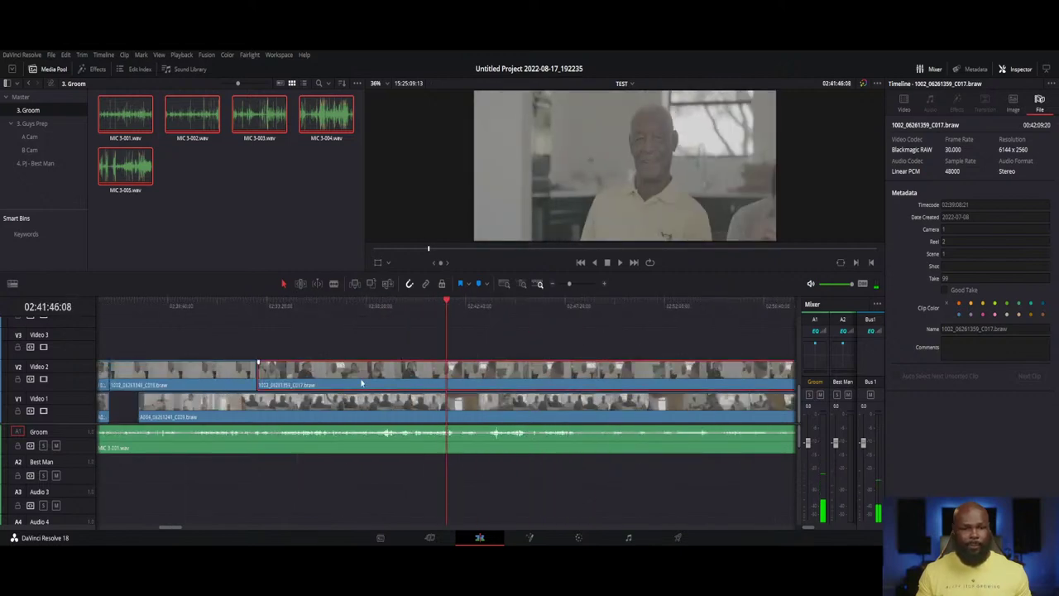
{"action": "key", "text": "space"}
{"action": "left_click", "coordinate": [408, 306]}
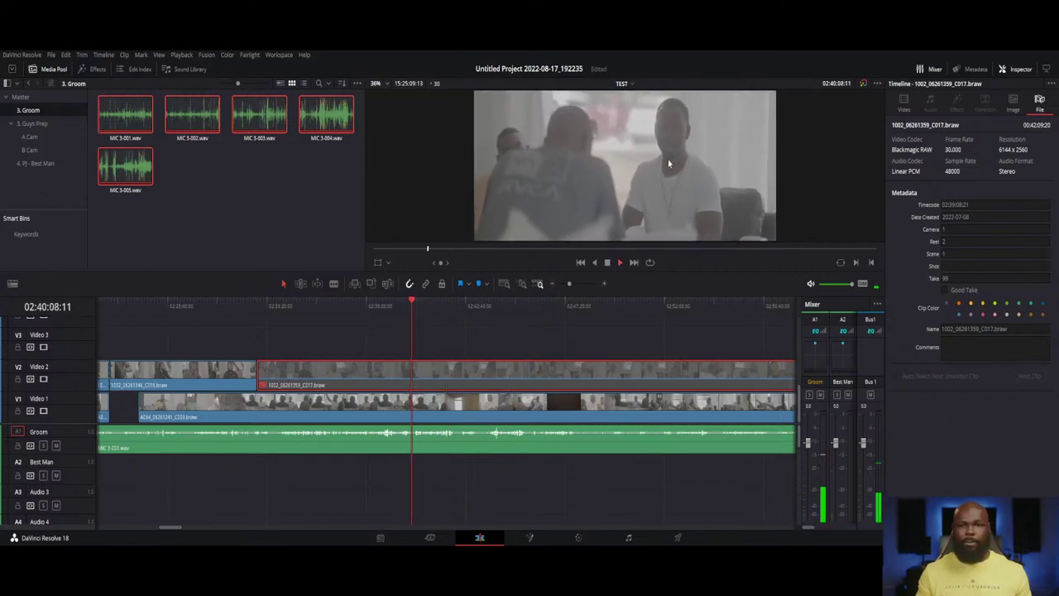
{"action": "left_click_drag", "start_coordinate": [399, 308], "coordinate": [348, 306]}
{"action": "key", "text": "space"}
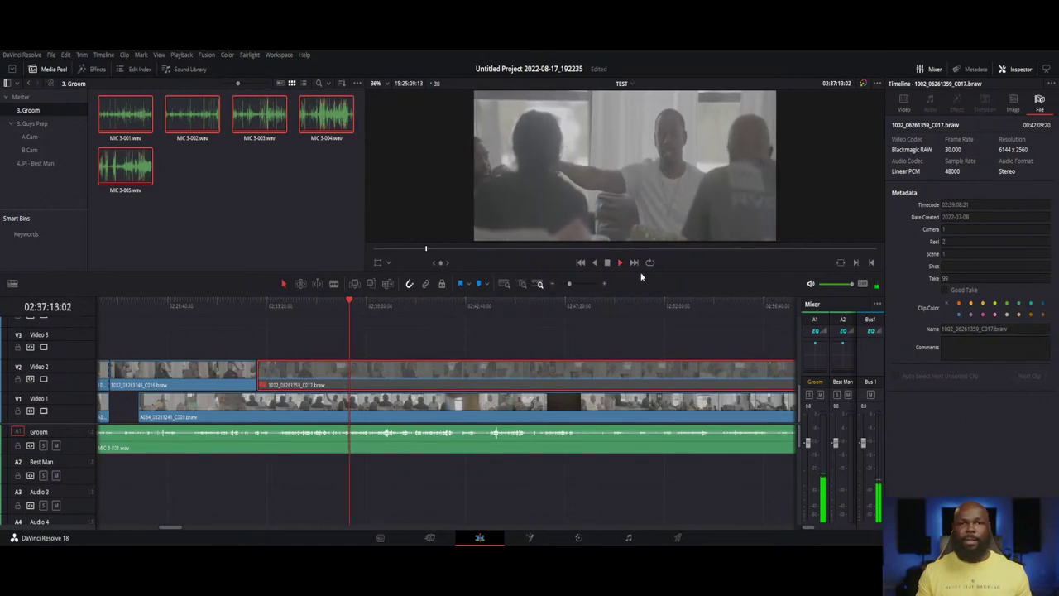
{"action": "key", "text": "space"}
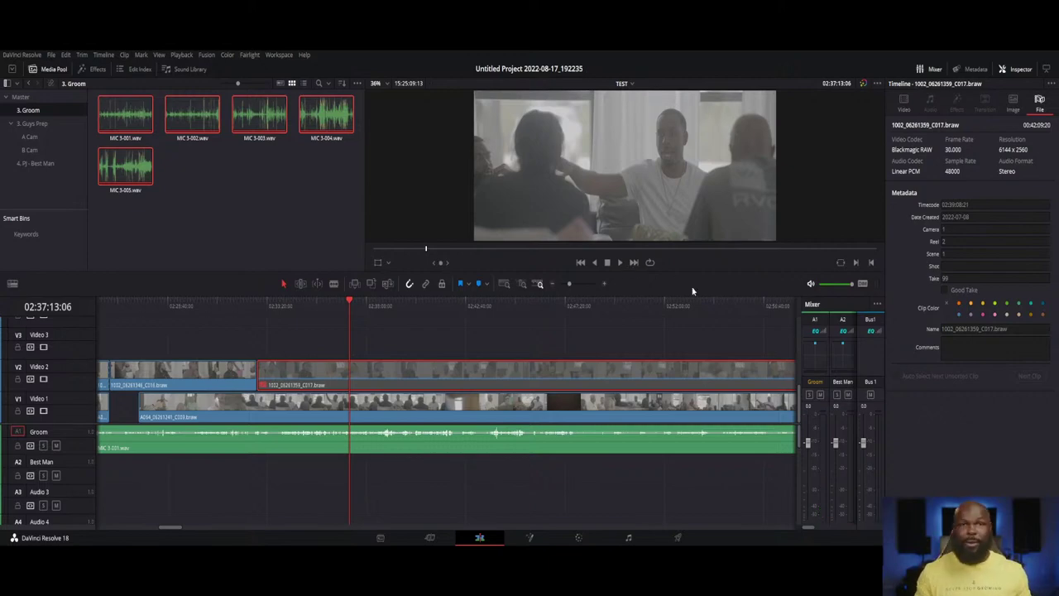
- Delete the MIC 3-003 and MIC 3-004 clips from the Groom track and select the MIC 3-001 and MIC 3-002 clips
{"action": "scroll", "coordinate": [620, 354], "scroll_direction": "down", "scroll_amount": 3}
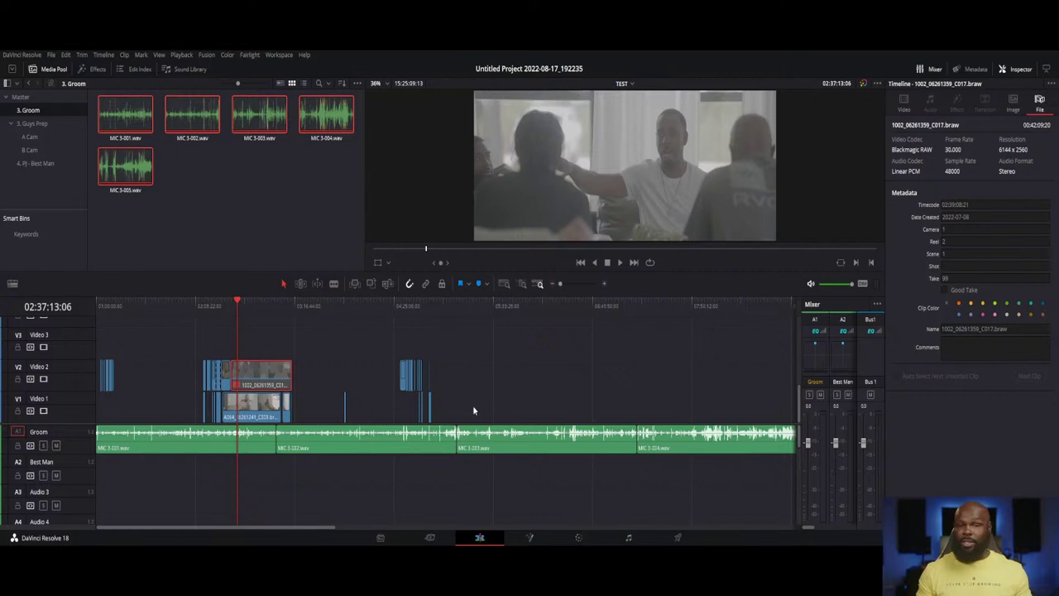
{"action": "left_click_drag", "start_coordinate": [568, 497], "coordinate": [687, 437]}
{"action": "key", "text": "Delete"}
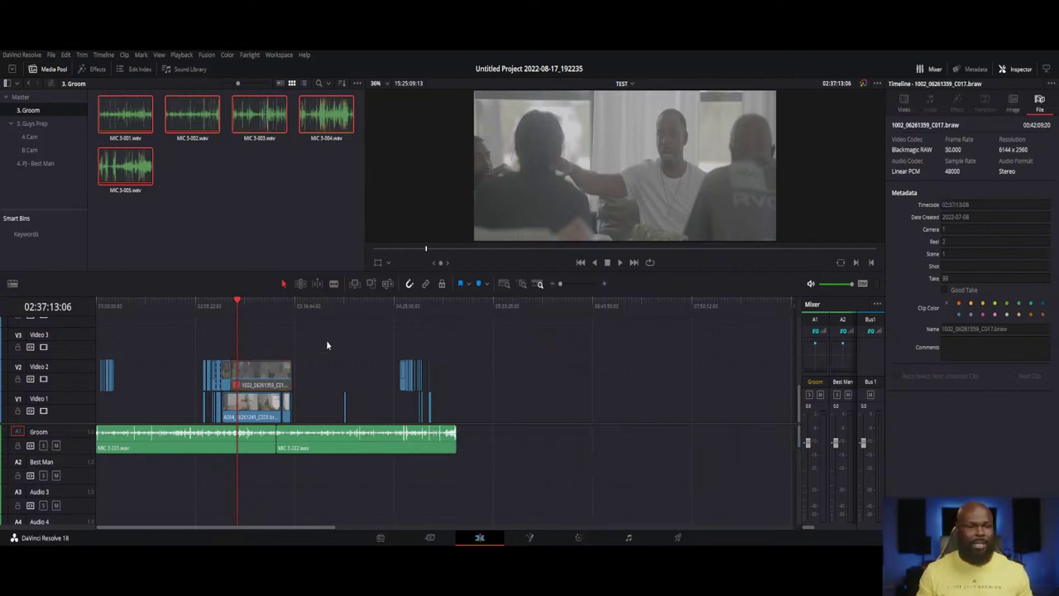
{"action": "left_click_drag", "start_coordinate": [493, 342], "coordinate": [177, 415]}
{"action": "left_click_drag", "start_coordinate": [205, 470], "coordinate": [456, 434]}
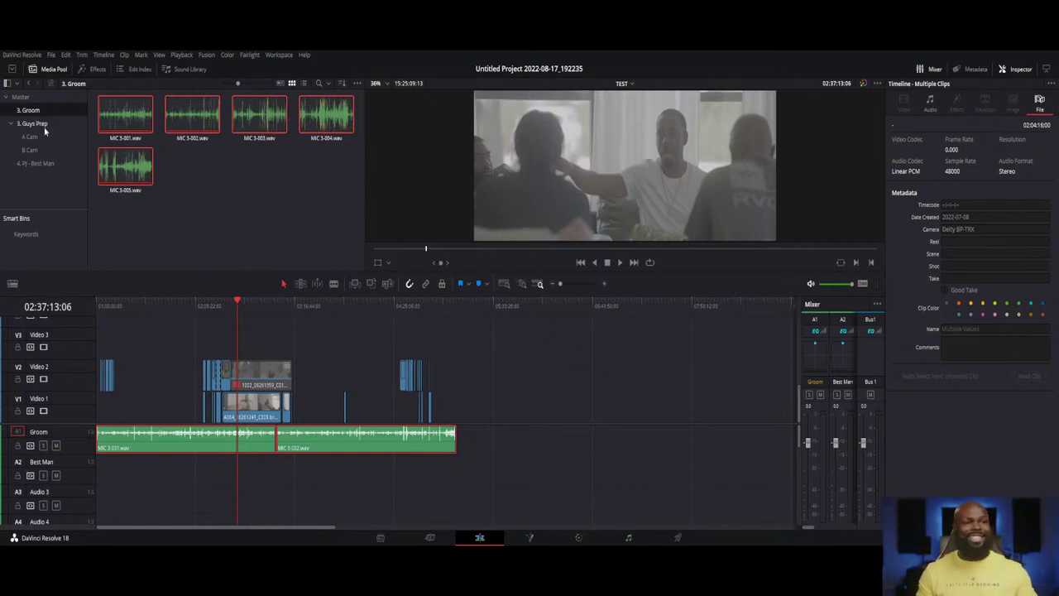
- Make Best Man the destination audio track and place all five MIC 4 clips of the best man bin by source timecode
{"action": "left_click", "coordinate": [63, 465]}
{"action": "left_click", "coordinate": [17, 463]}
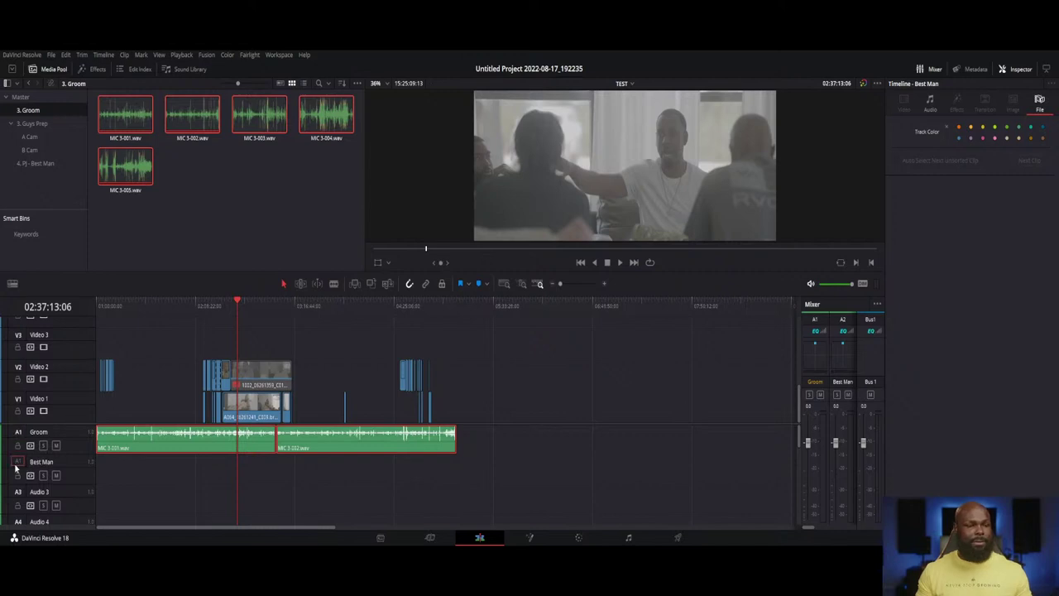
{"action": "left_click", "coordinate": [33, 163]}
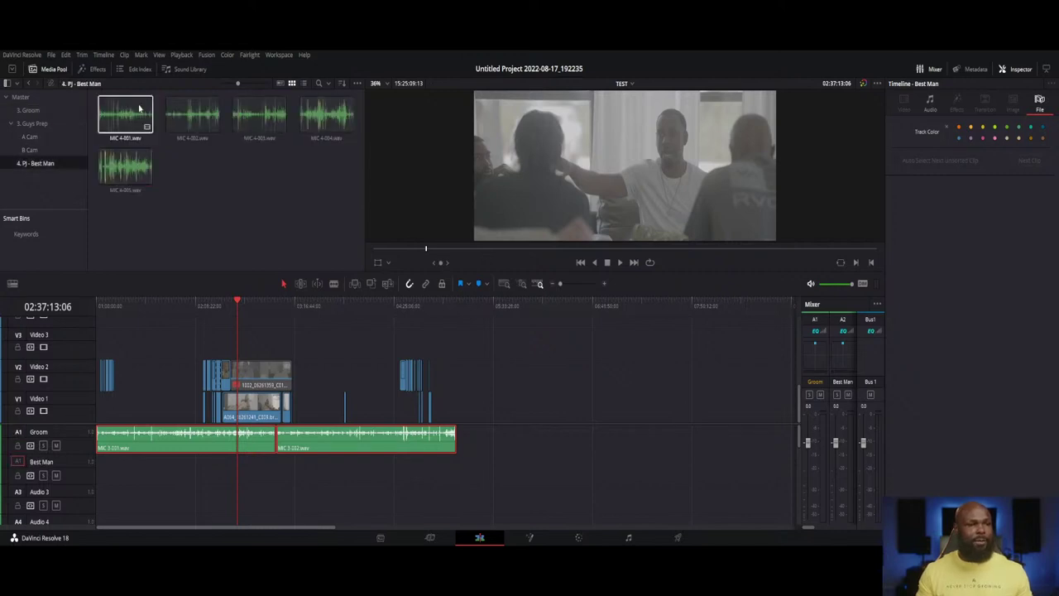
{"action": "left_click", "coordinate": [18, 462]}
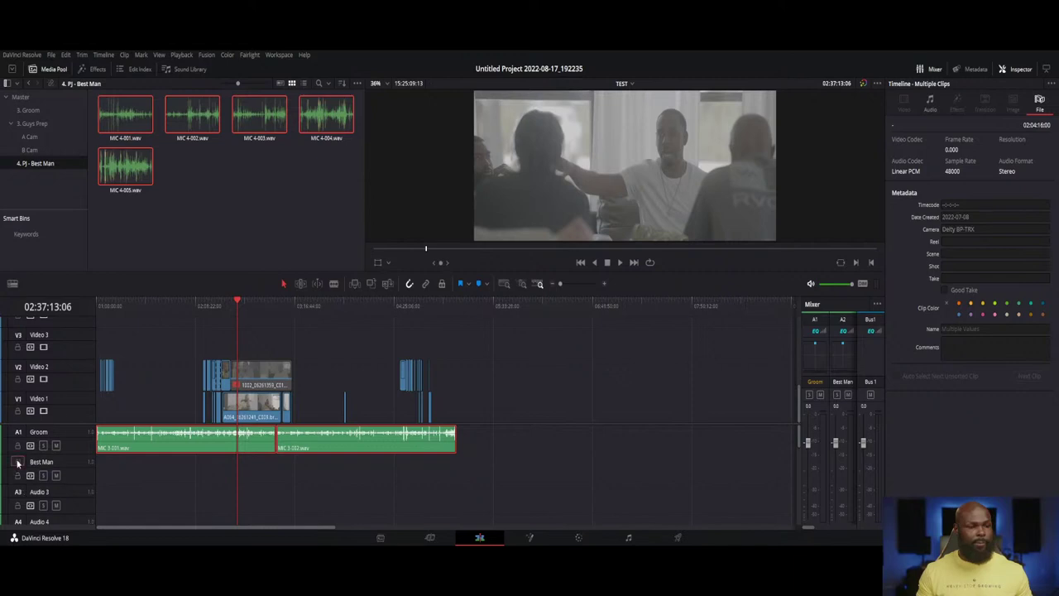
{"action": "left_click", "coordinate": [132, 112]}
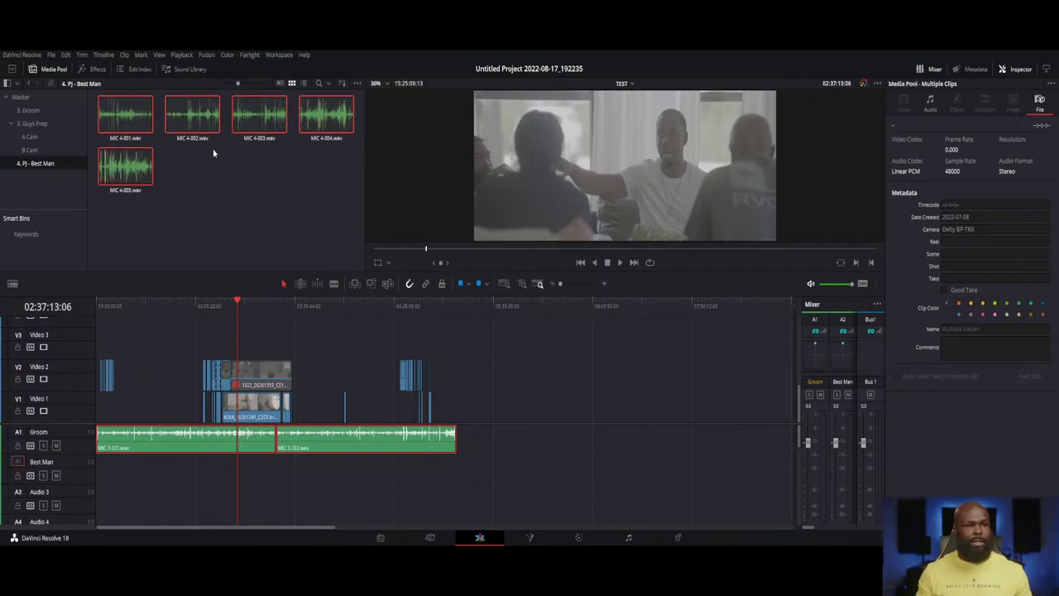
{"action": "key", "text": "F9"}
- Delete the trailing MIC 3-005 clip from the Groom track and MIC 4-004 and MIC 4-005 from the Best Man track
{"action": "left_click", "coordinate": [253, 445]}
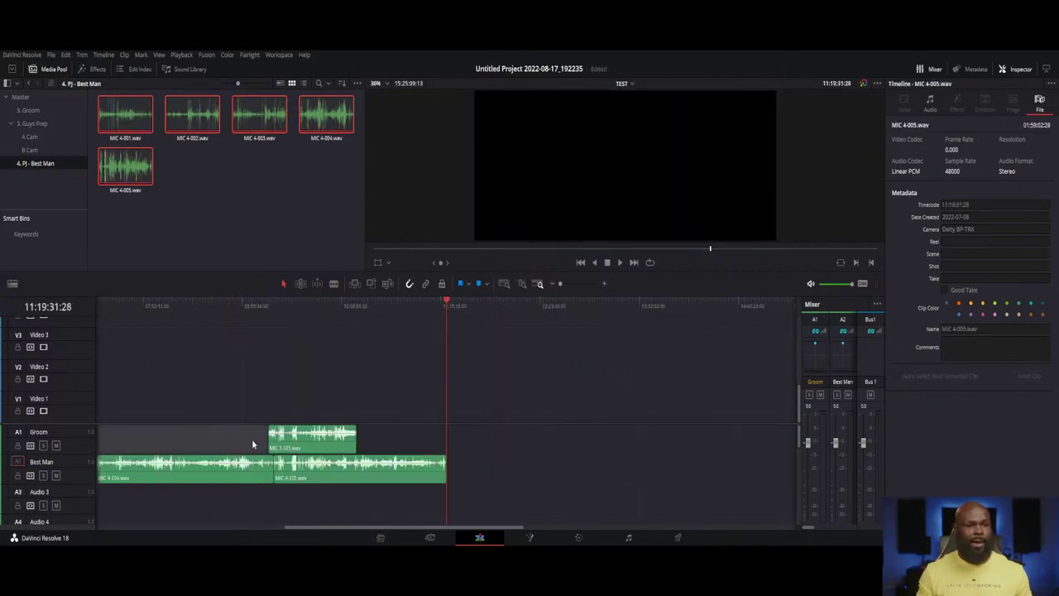
{"action": "left_click_drag", "start_coordinate": [325, 498], "coordinate": [250, 442]}
{"action": "key", "text": "Delete"}
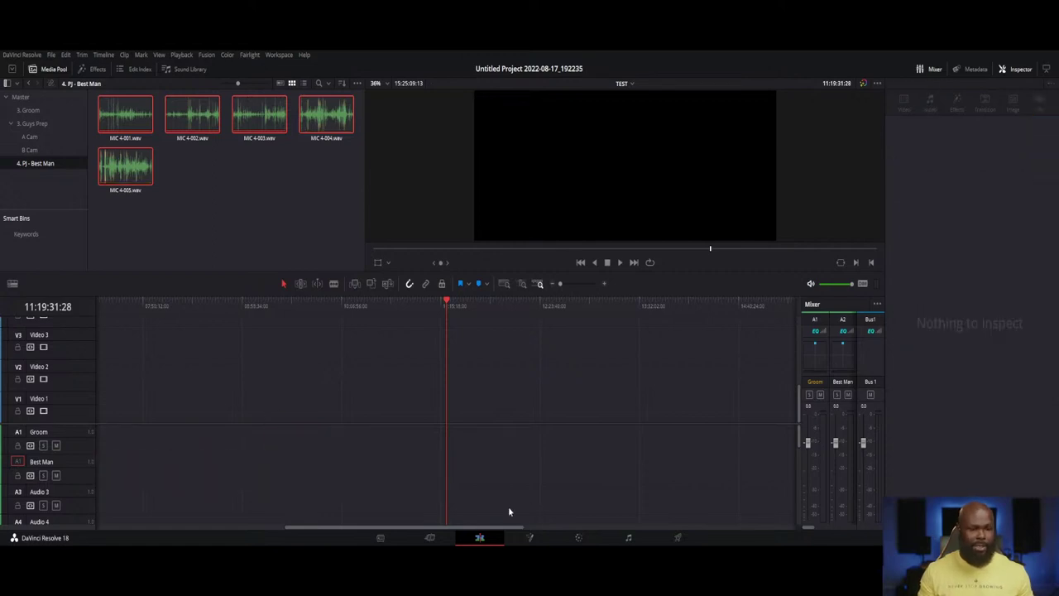
{"action": "key", "text": "ctrl+z"}
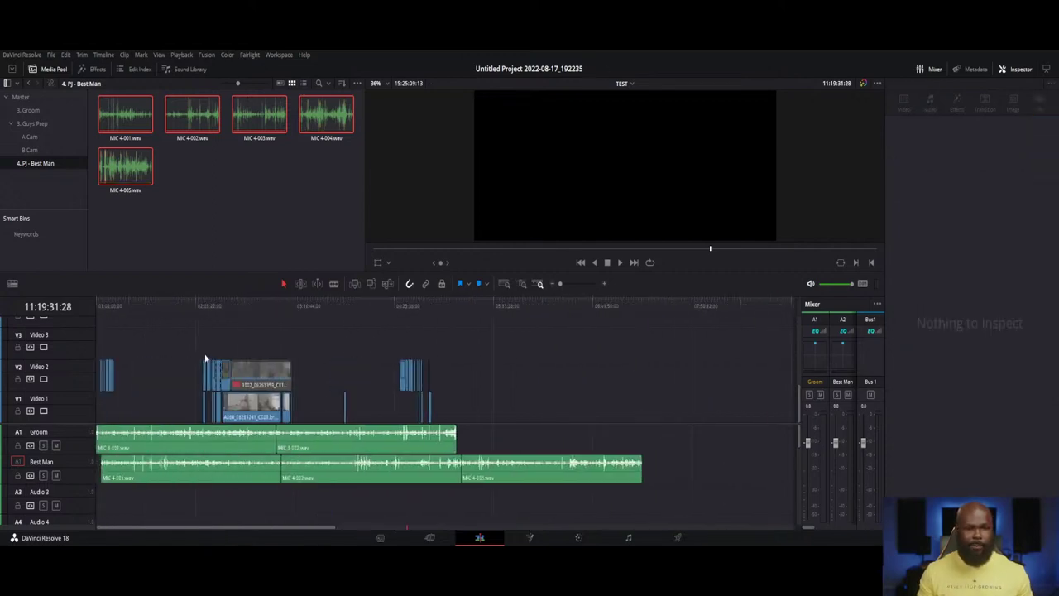
- Re-enable the B Cam clip 1002_06261359_C017.braw and move the playhead to the overlapping clips at 02:21:43:00
{"action": "left_click", "coordinate": [248, 374]}
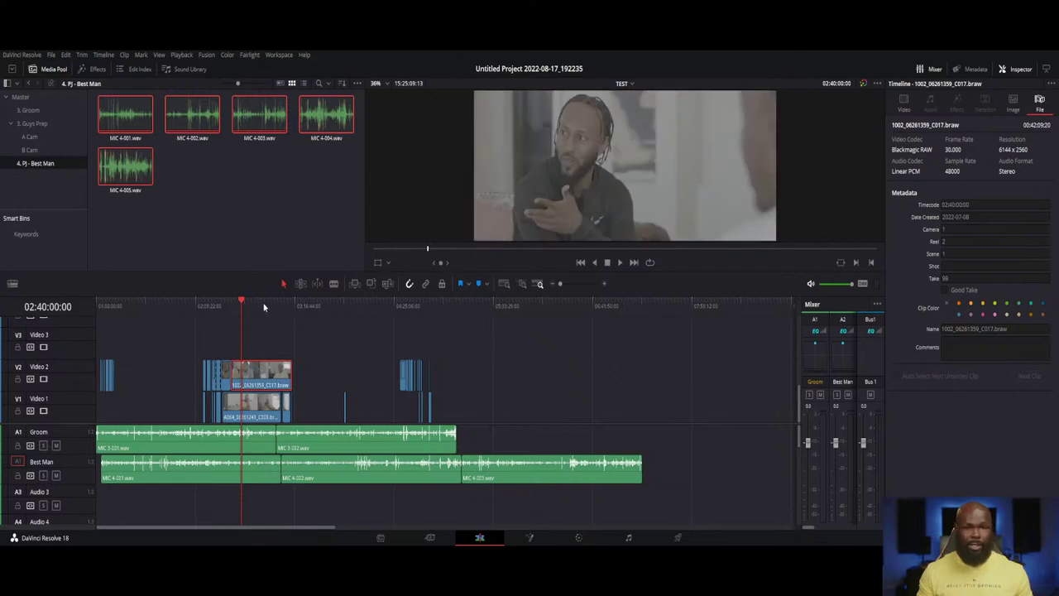
{"action": "left_click_drag", "start_coordinate": [238, 301], "coordinate": [208, 295]}
{"action": "key", "text": "ctrl+equal"}
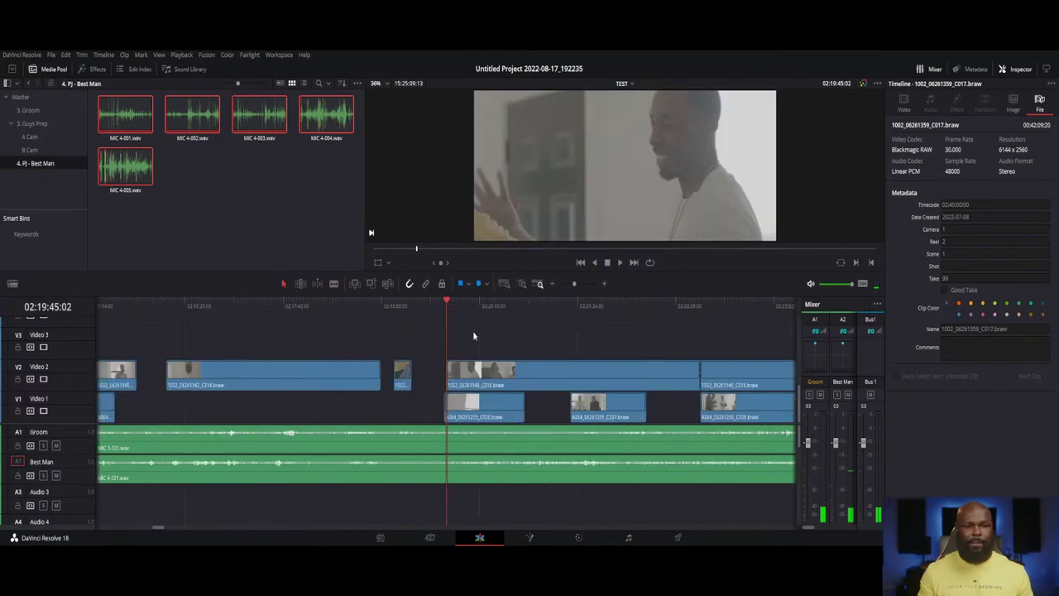
{"action": "left_click", "coordinate": [502, 306]}
{"action": "left_click_drag", "start_coordinate": [504, 307], "coordinate": [600, 344]}
- Disable the groom clip MIC 3-001.wav and play from about 02:21:28 to check the best man audio sync on its own
{"action": "left_click", "coordinate": [602, 438]}
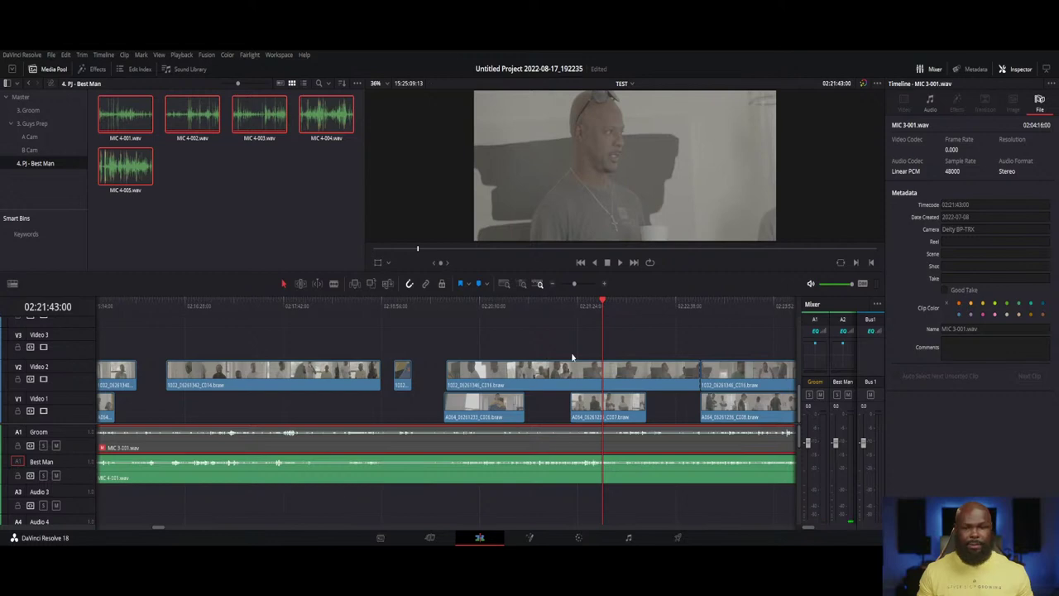
{"action": "left_click", "coordinate": [571, 305]}
{"action": "left_click", "coordinate": [579, 305]}
{"action": "key", "text": "space"}
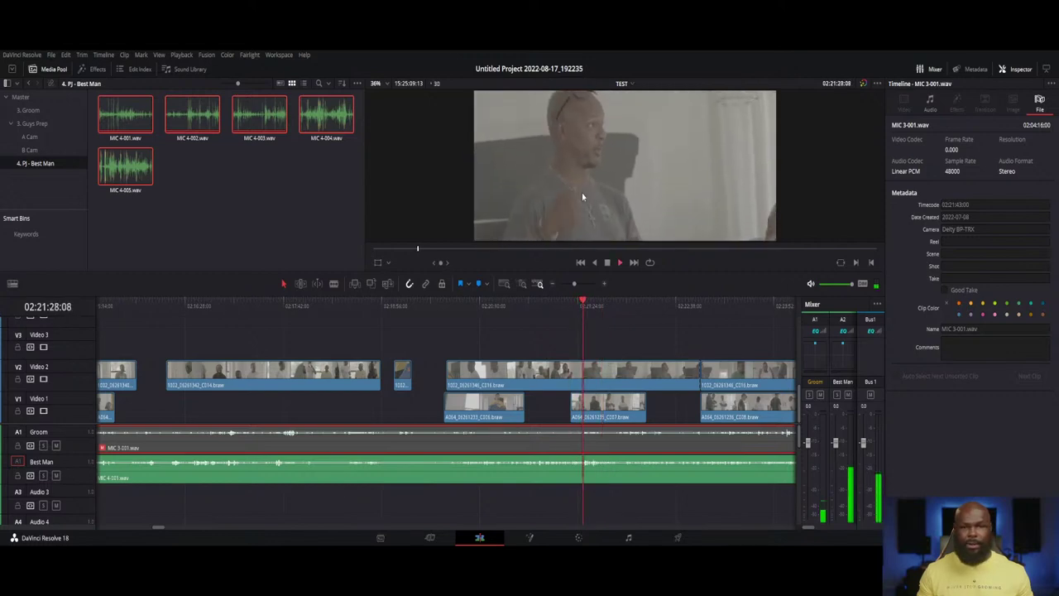